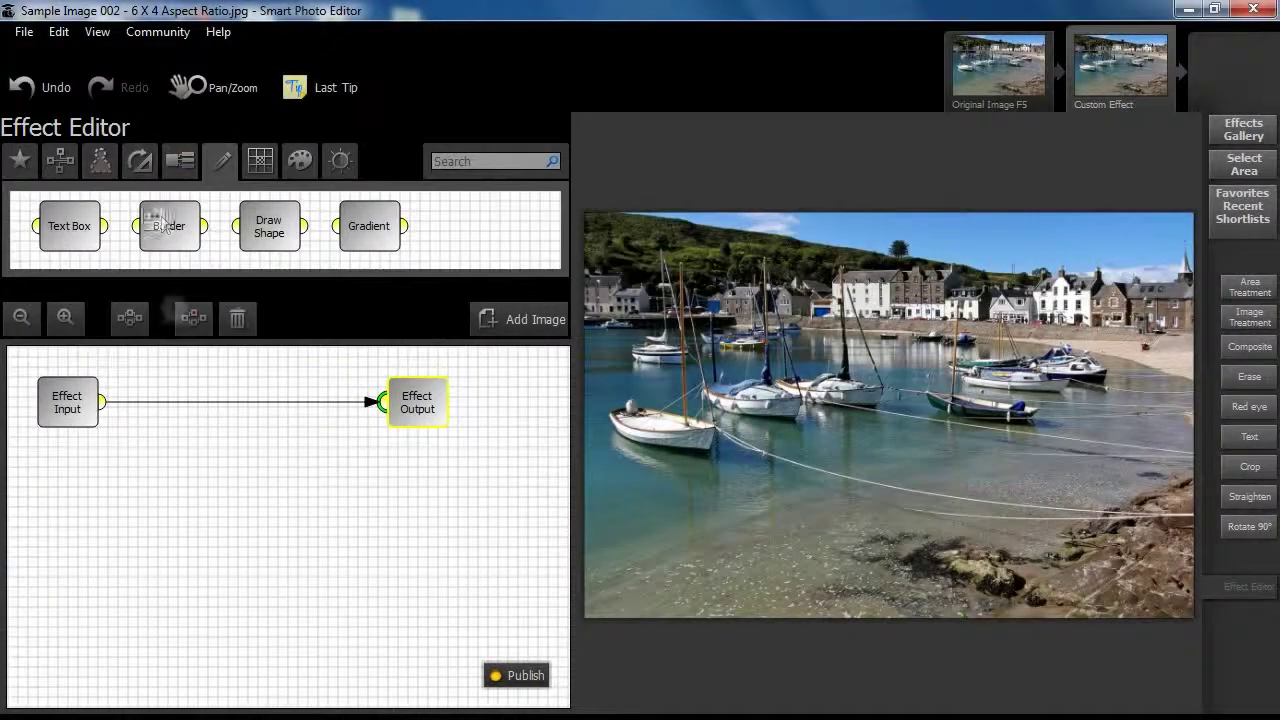
# Add a Border node from the Draw palette to the effect graph.
pyautogui.moveTo(160, 220); pyautogui.dragTo(385, 408)
# Route Border into Effect Output and set one white border with padded area 250.
pyautogui.moveTo(212, 450); pyautogui.dragTo(212, 420)
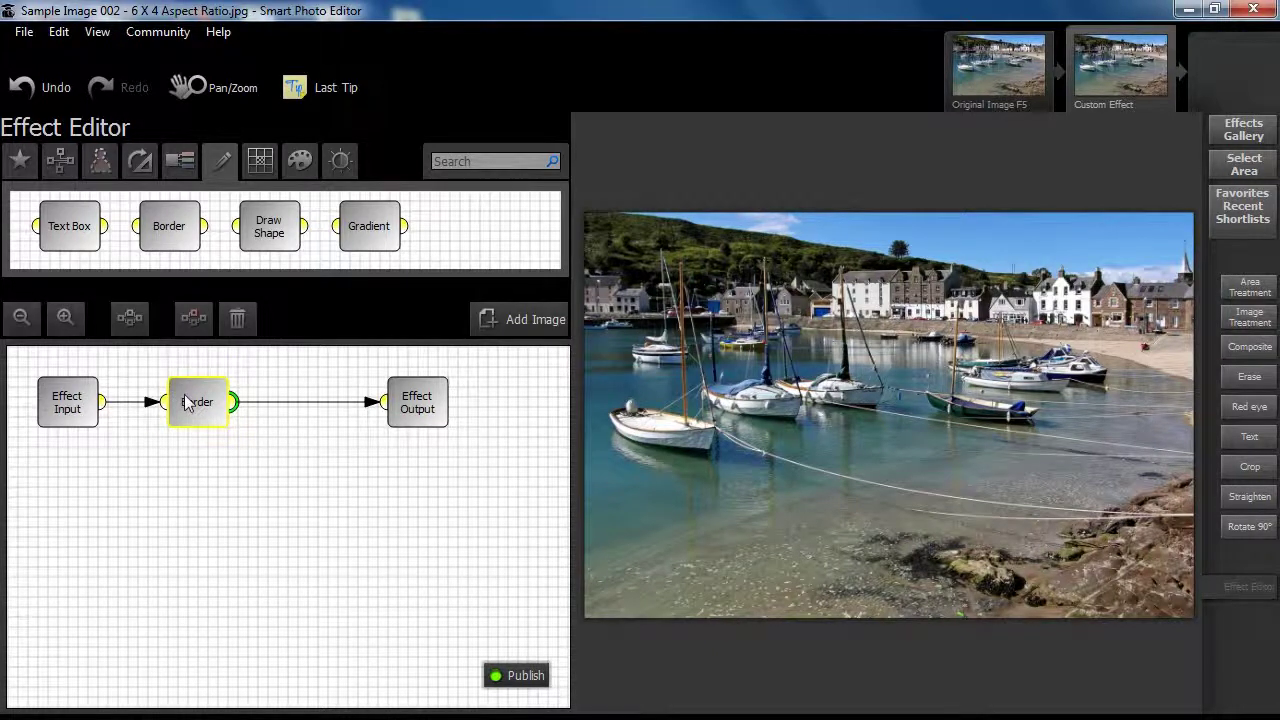
pyautogui.doubleClick(190, 402)
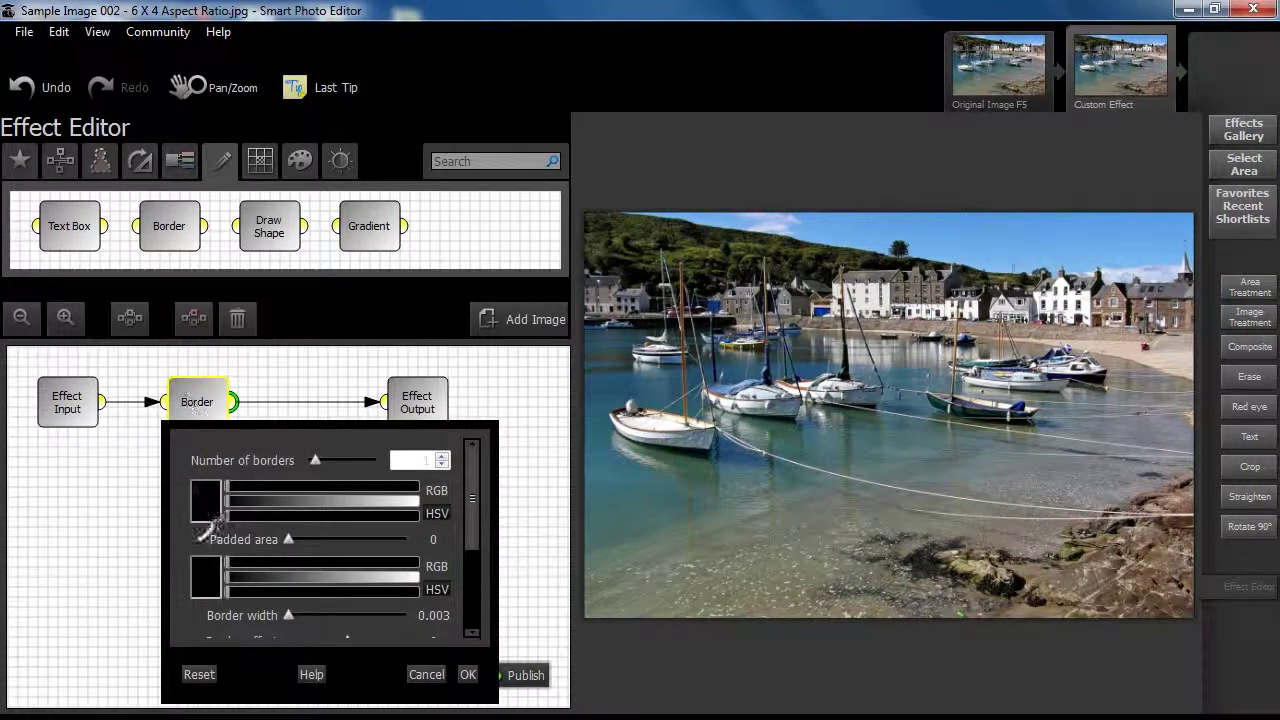
pyautogui.click(442, 465)
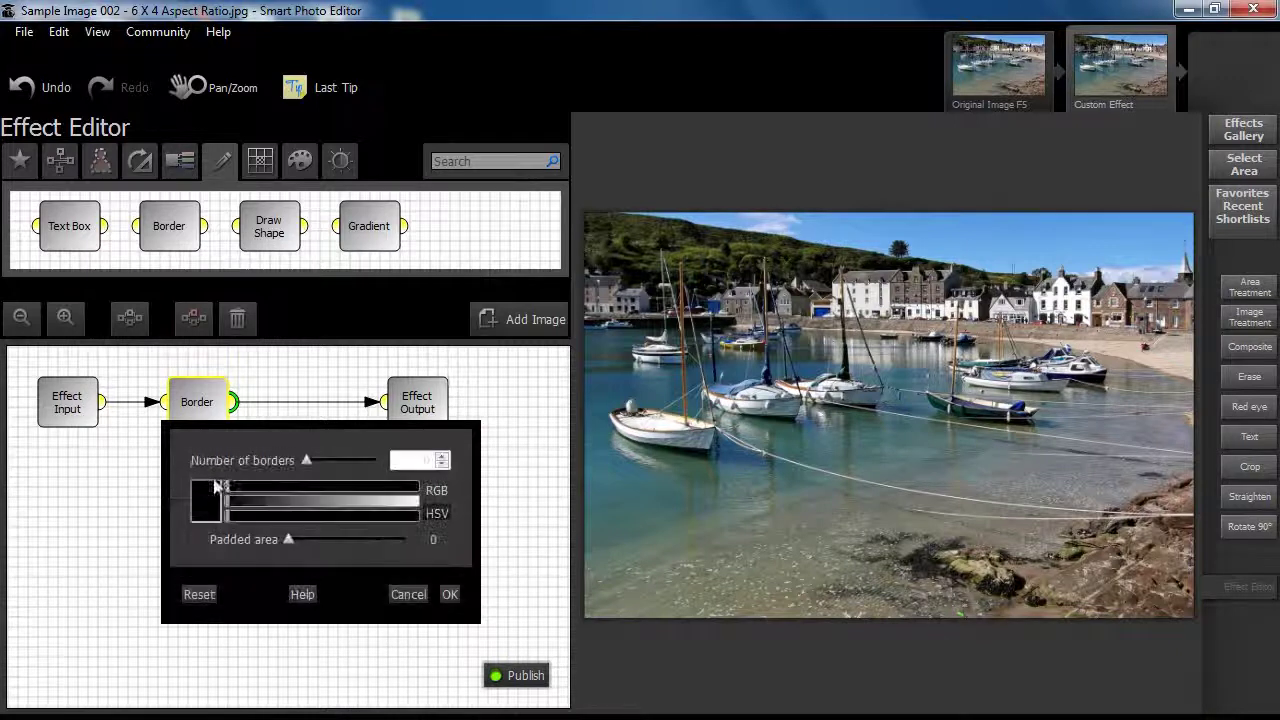
pyautogui.click(208, 503)
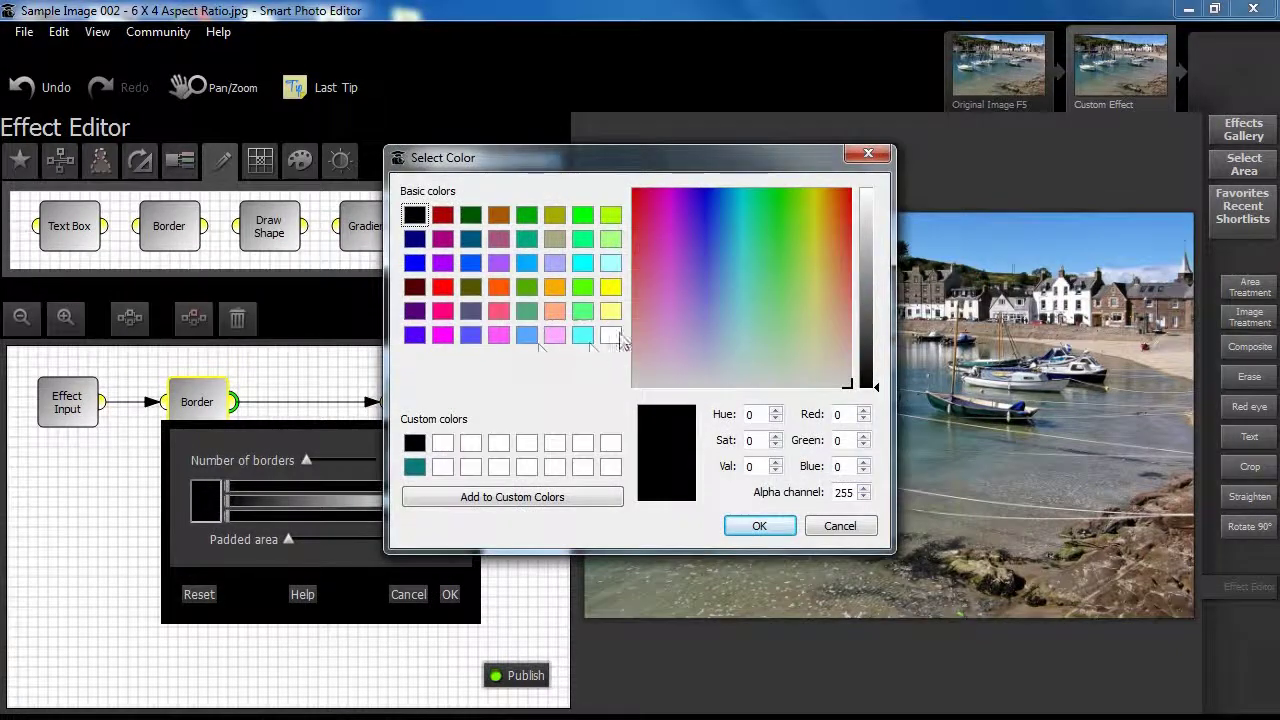
pyautogui.click(610, 335)
pyautogui.click(759, 526)
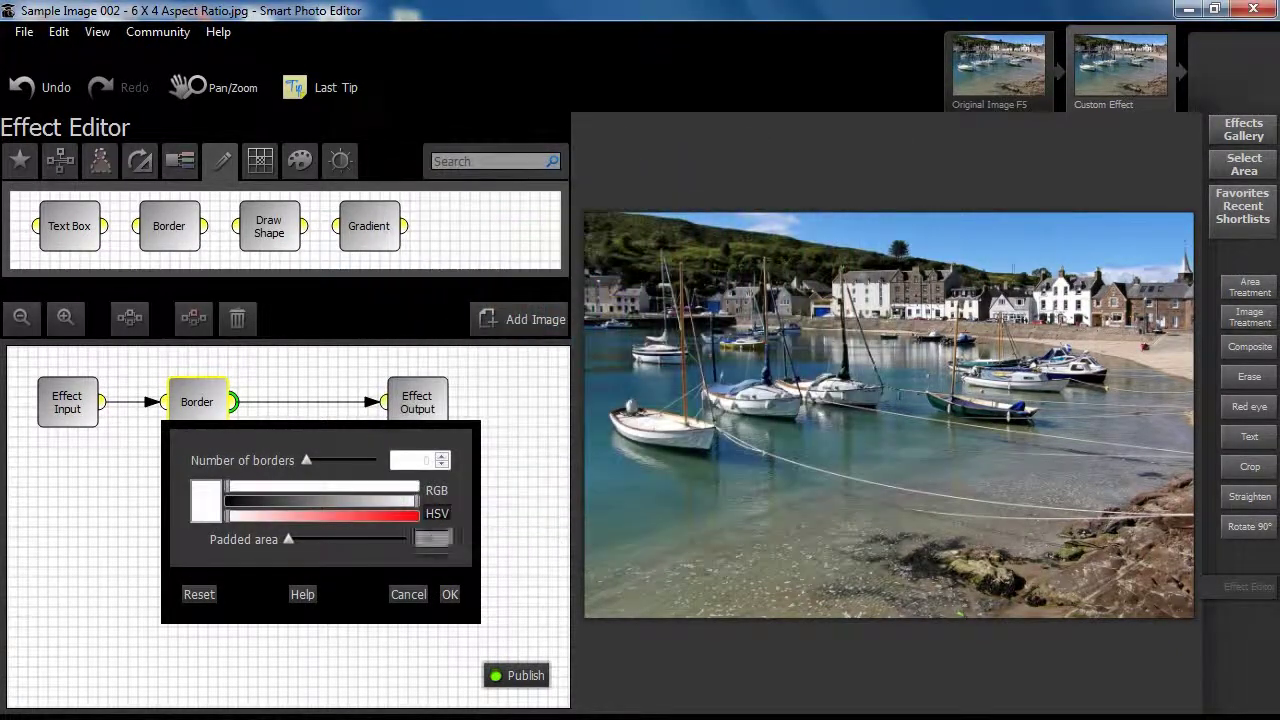
pyautogui.write('250')
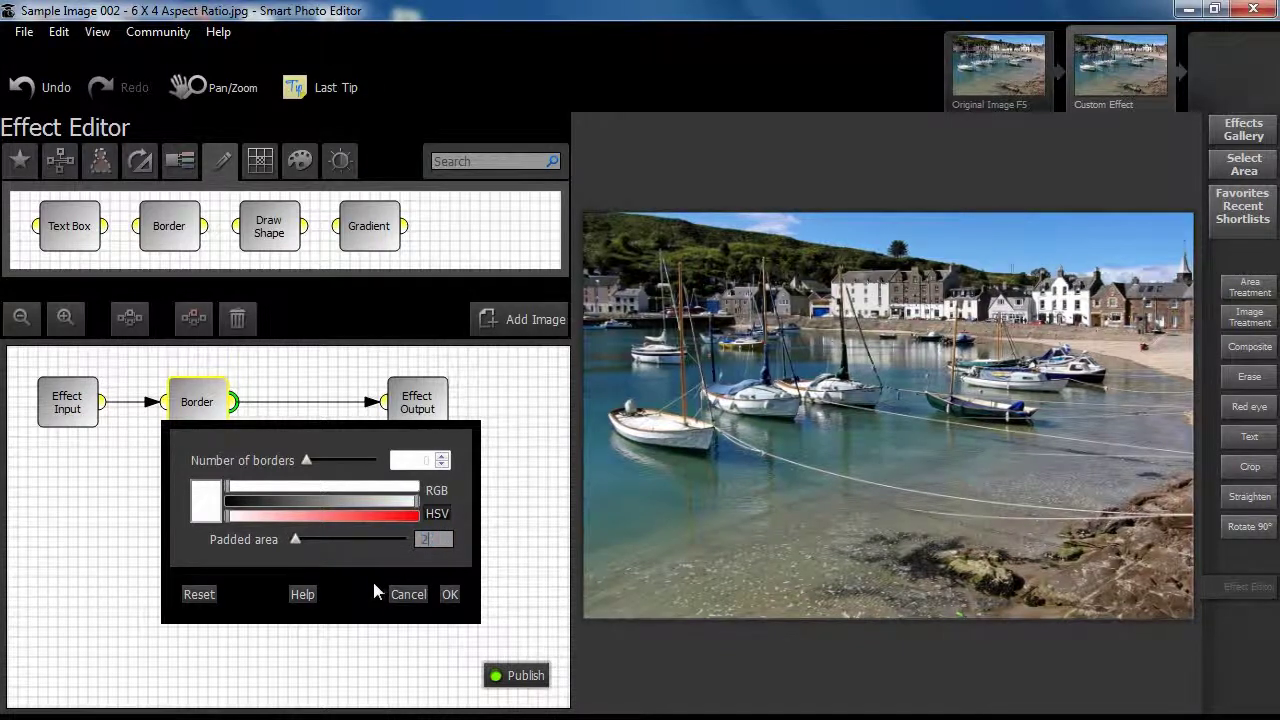
pyautogui.click(449, 597)
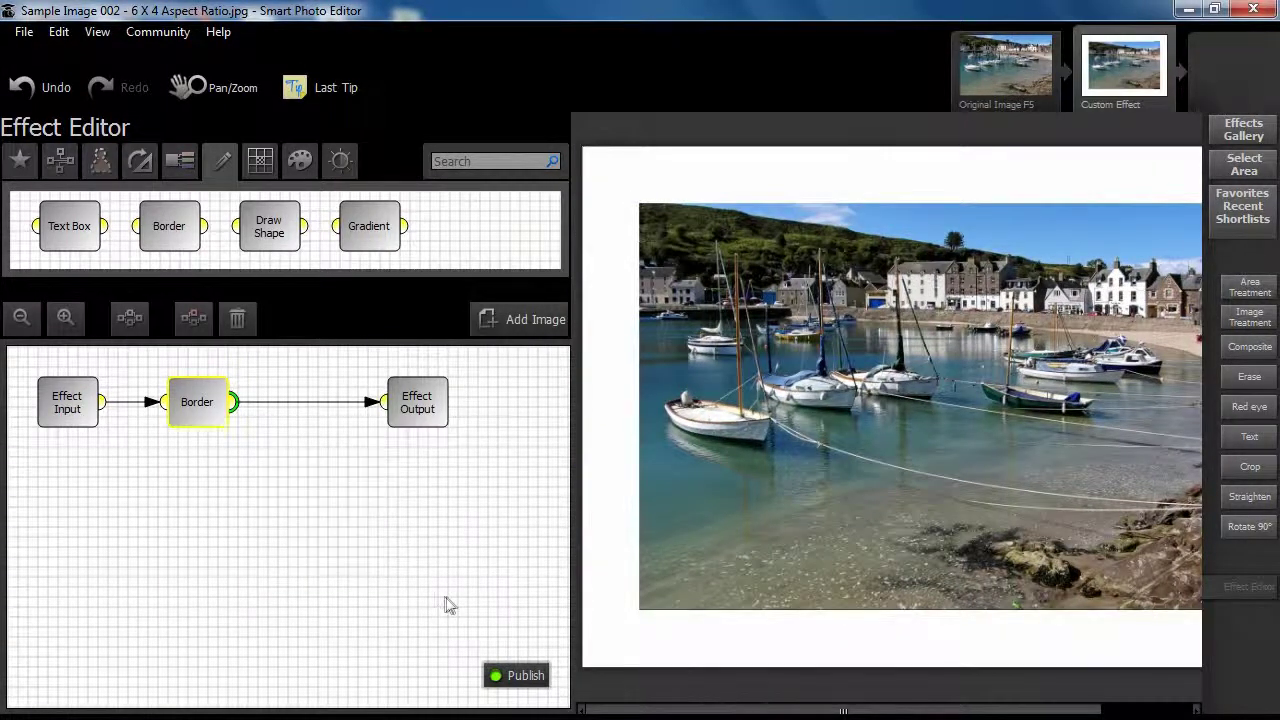
# Add a Solid Color node and set its fill to light grey (RGB 177).
pyautogui.click(141, 160)
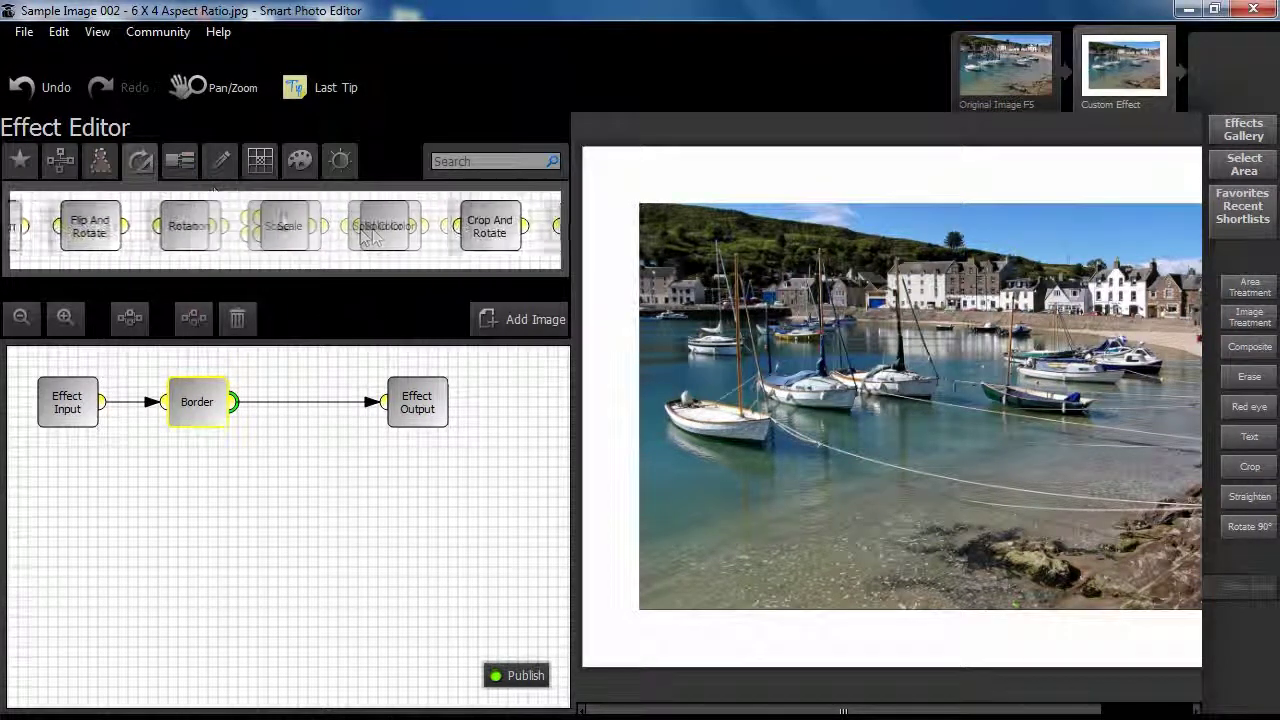
pyautogui.moveTo(365, 232); pyautogui.dragTo(198, 485)
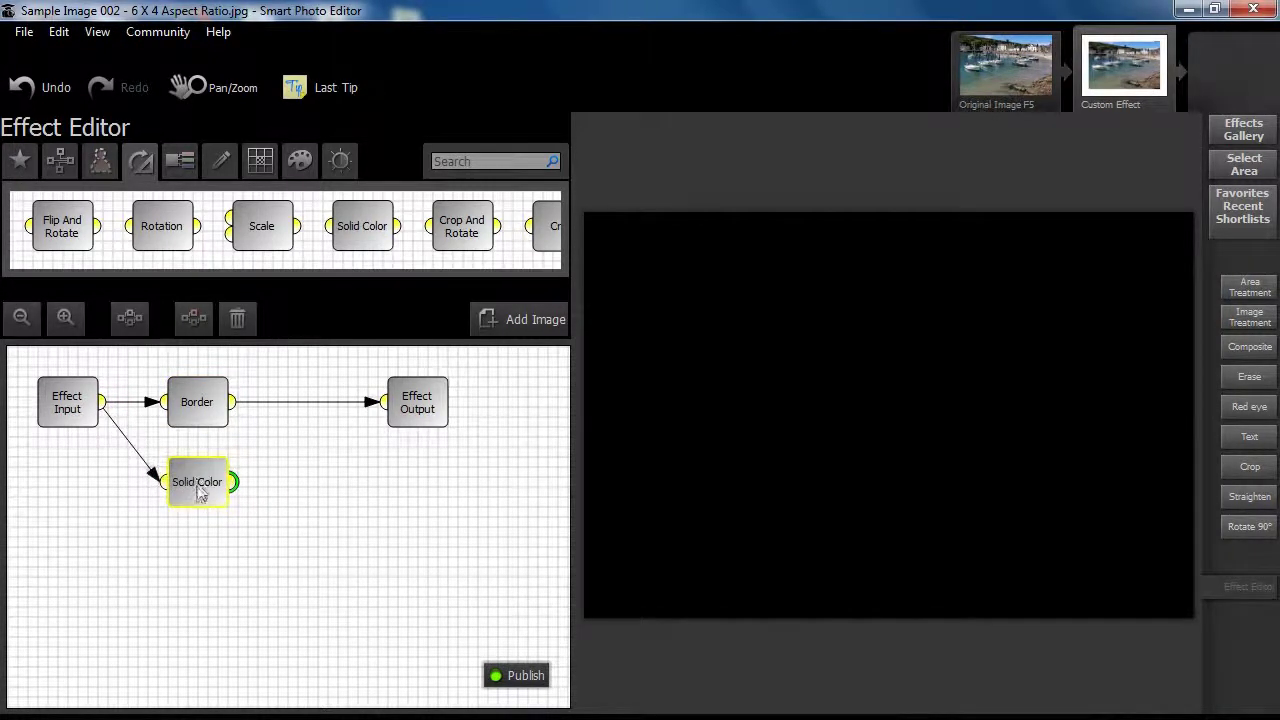
pyautogui.click(201, 490)
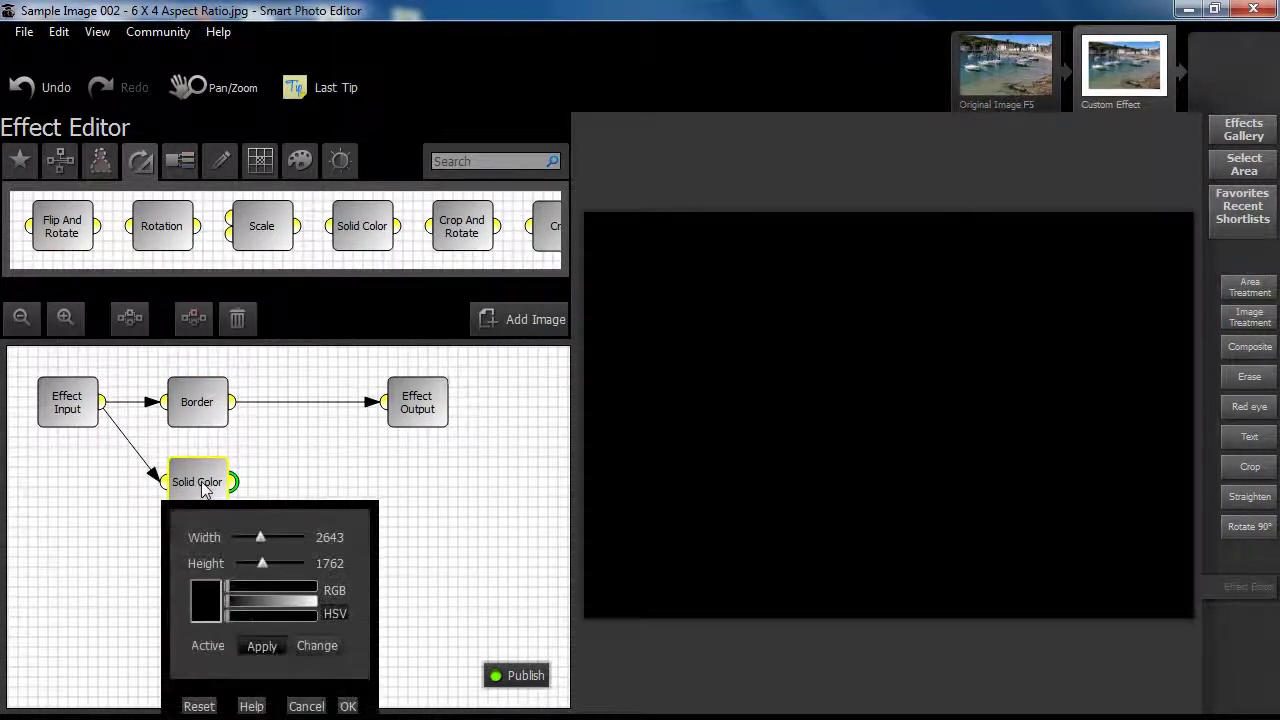
pyautogui.click(214, 598)
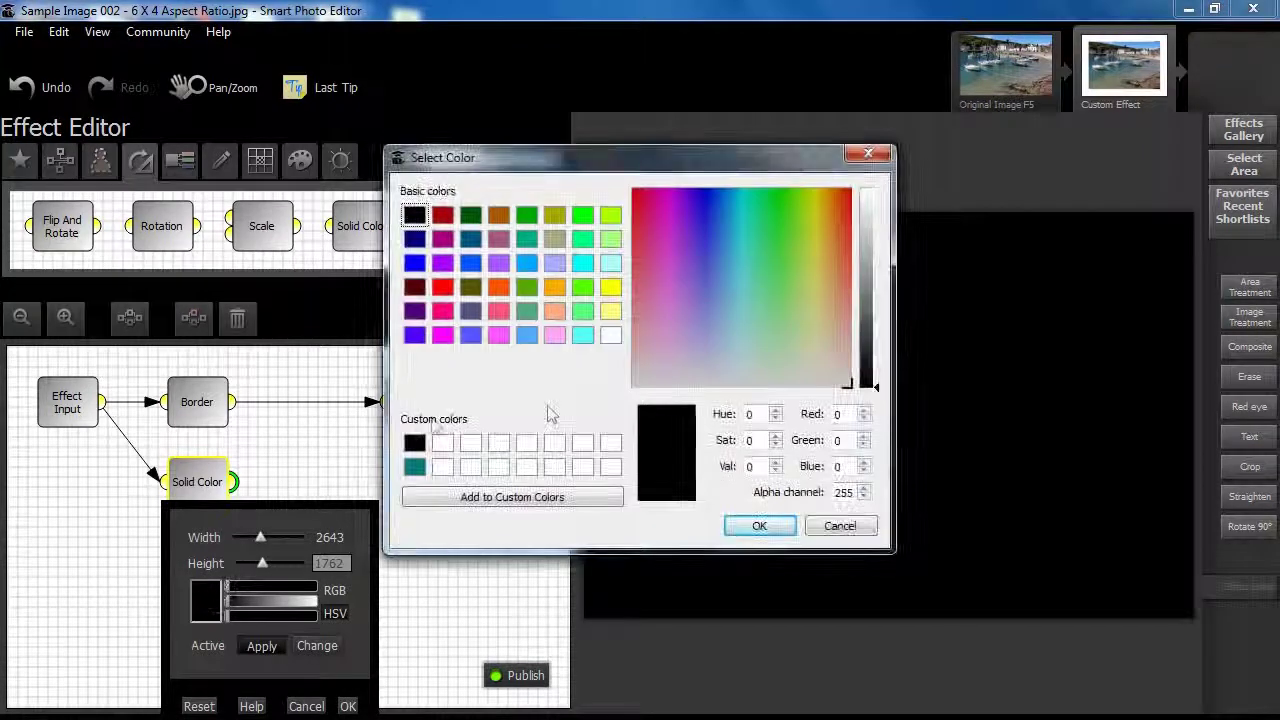
pyautogui.moveTo(861, 252); pyautogui.dragTo(867, 258)
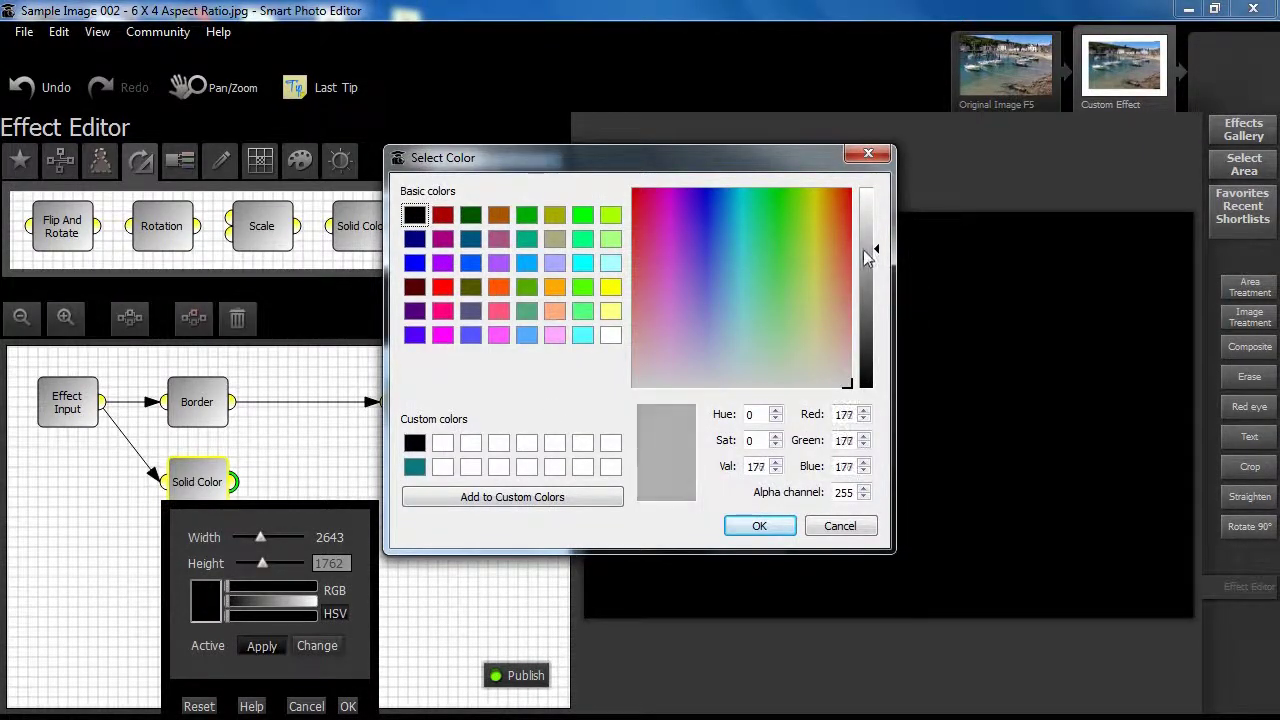
pyautogui.click(760, 527)
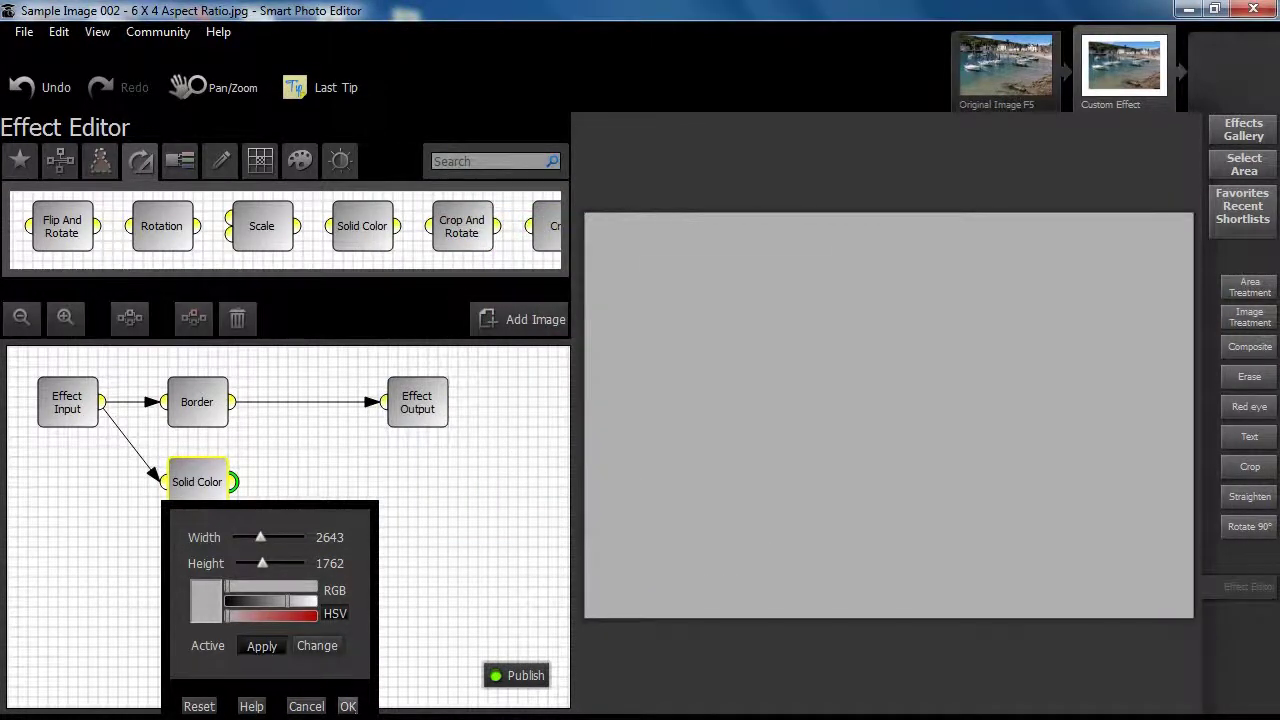
pyautogui.click(348, 706)
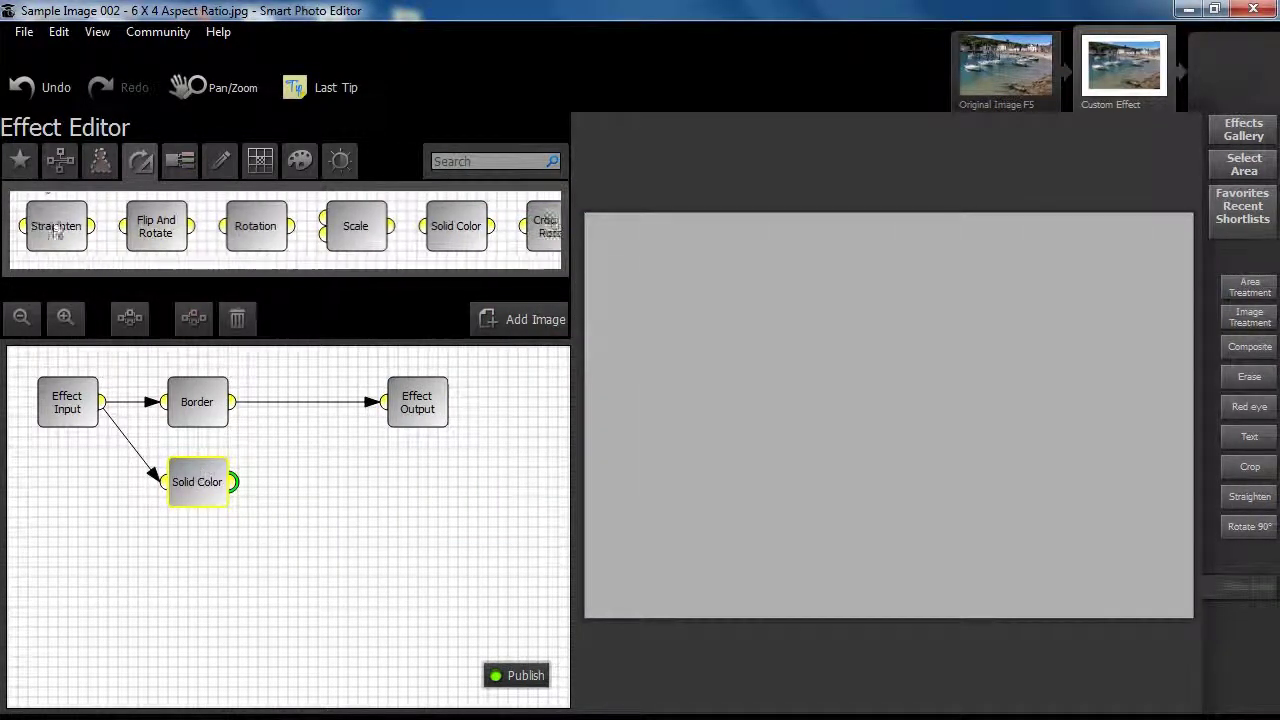
# Add a Normal Merge combining Border and Solid Color, with the preview fitted to the window.
pyautogui.click(20, 160)
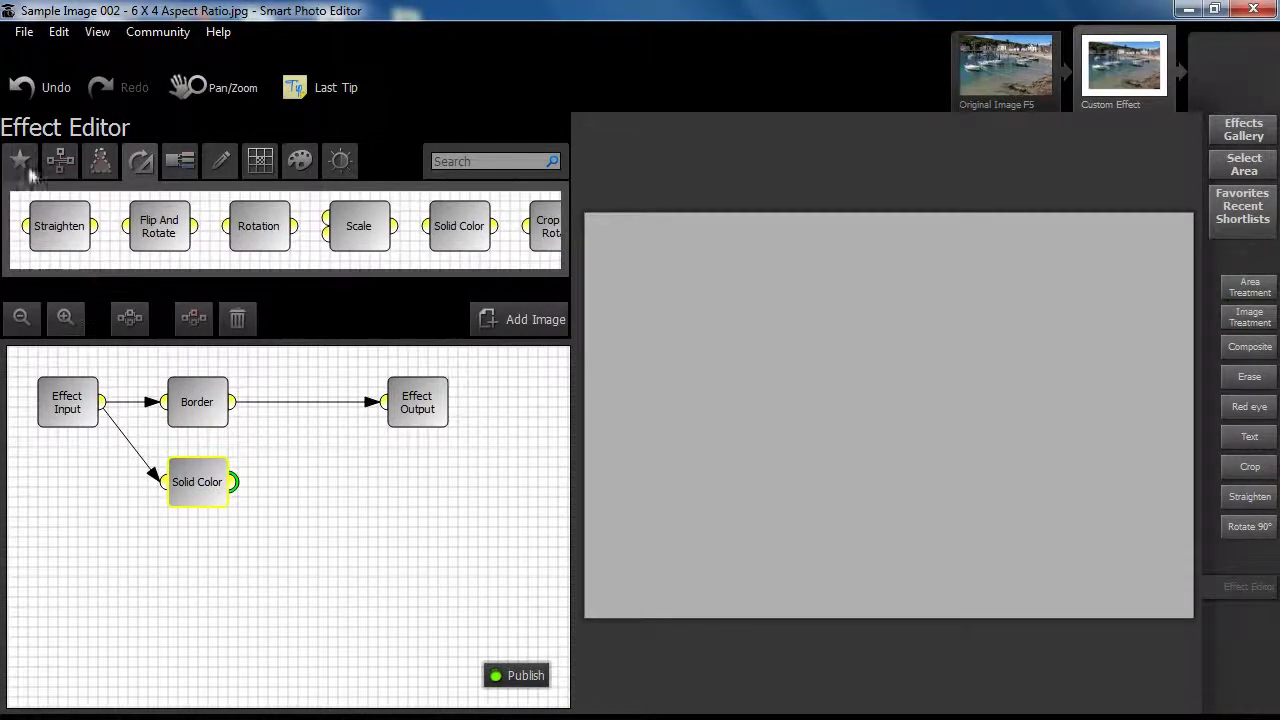
pyautogui.moveTo(249, 416); pyautogui.dragTo(305, 455)
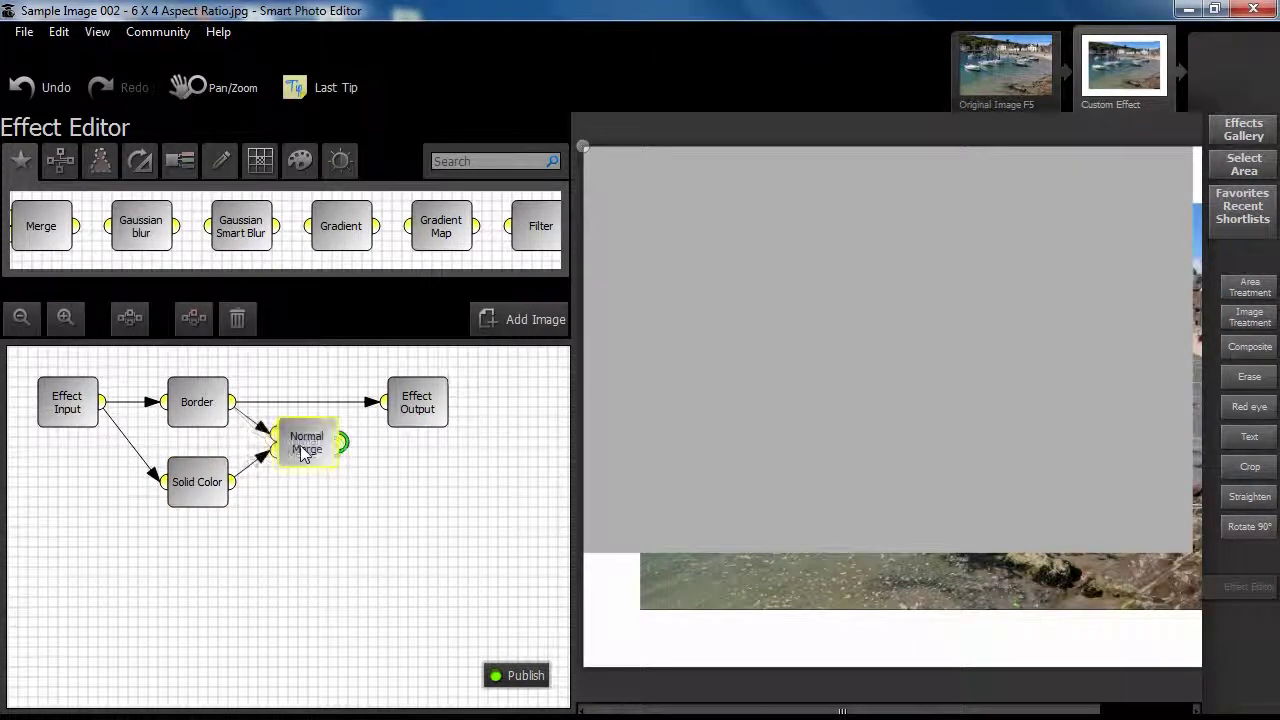
pyautogui.click(97, 32)
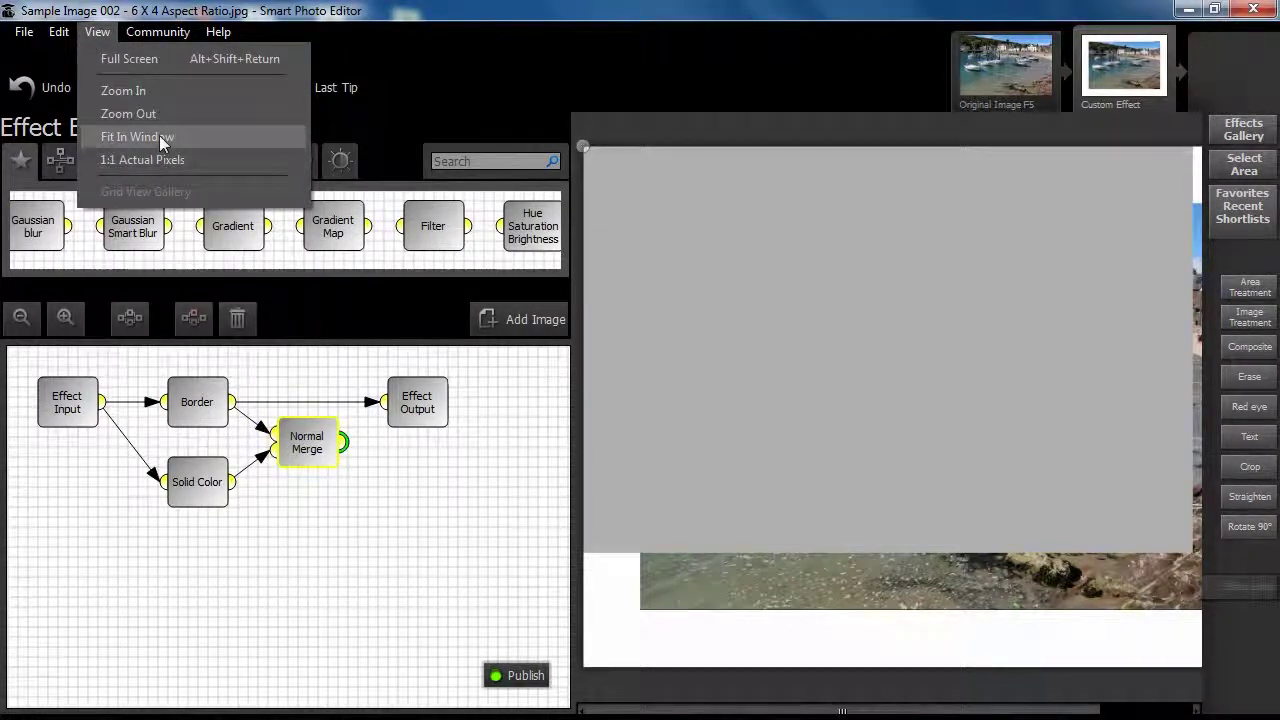
pyautogui.click(161, 140)
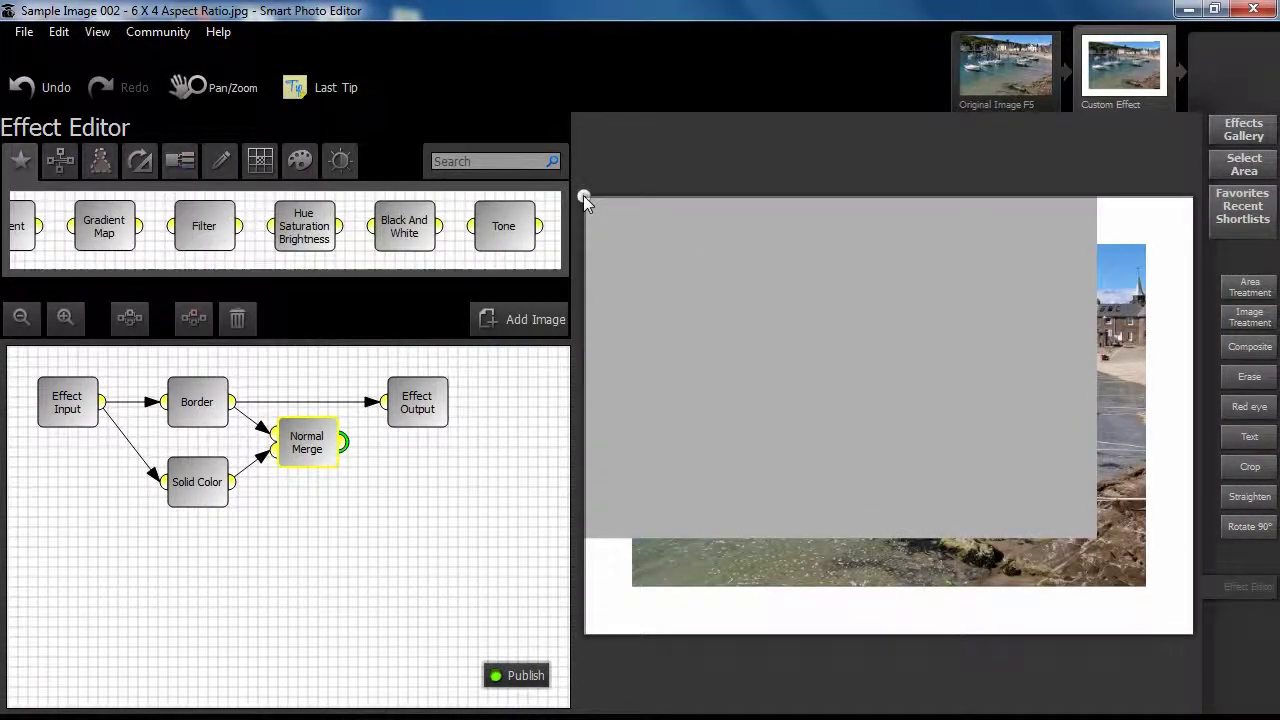
# Offset the grey rectangle down and to the right behind the bordered photo.
pyautogui.moveTo(585, 200); pyautogui.dragTo(644, 256)
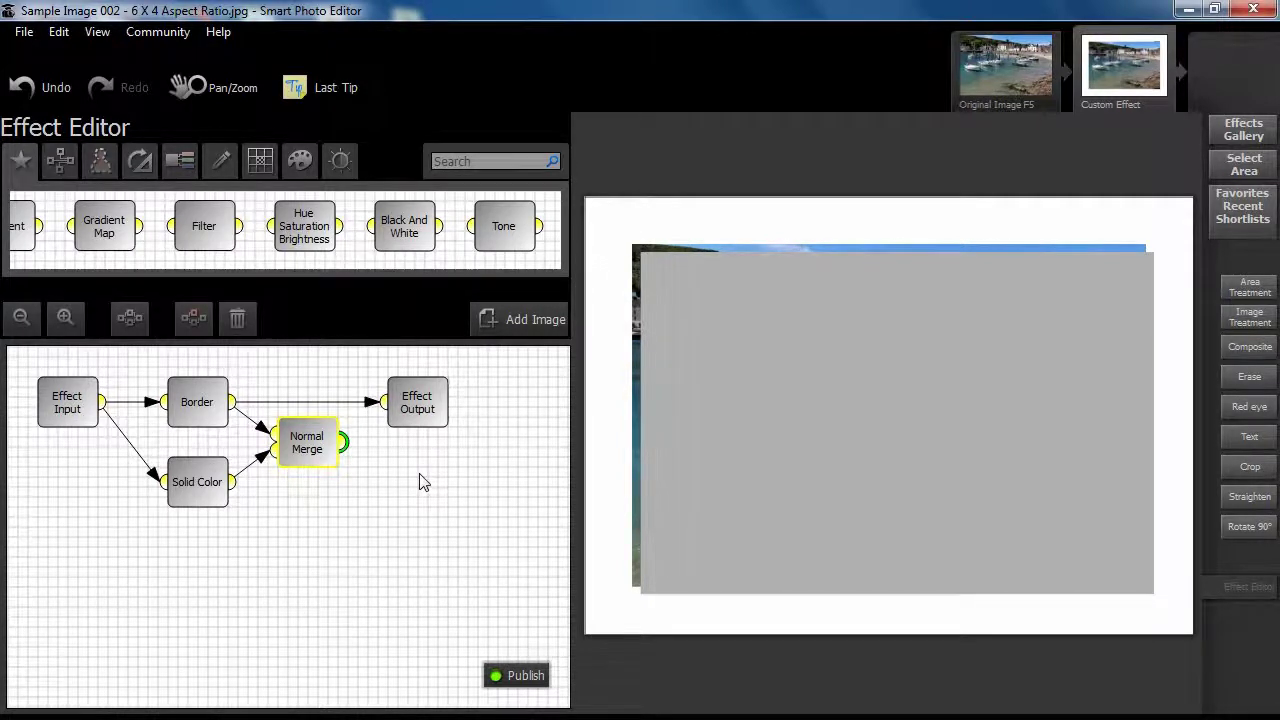
pyautogui.scroll(2, 229, 220)
pyautogui.click(140, 160)
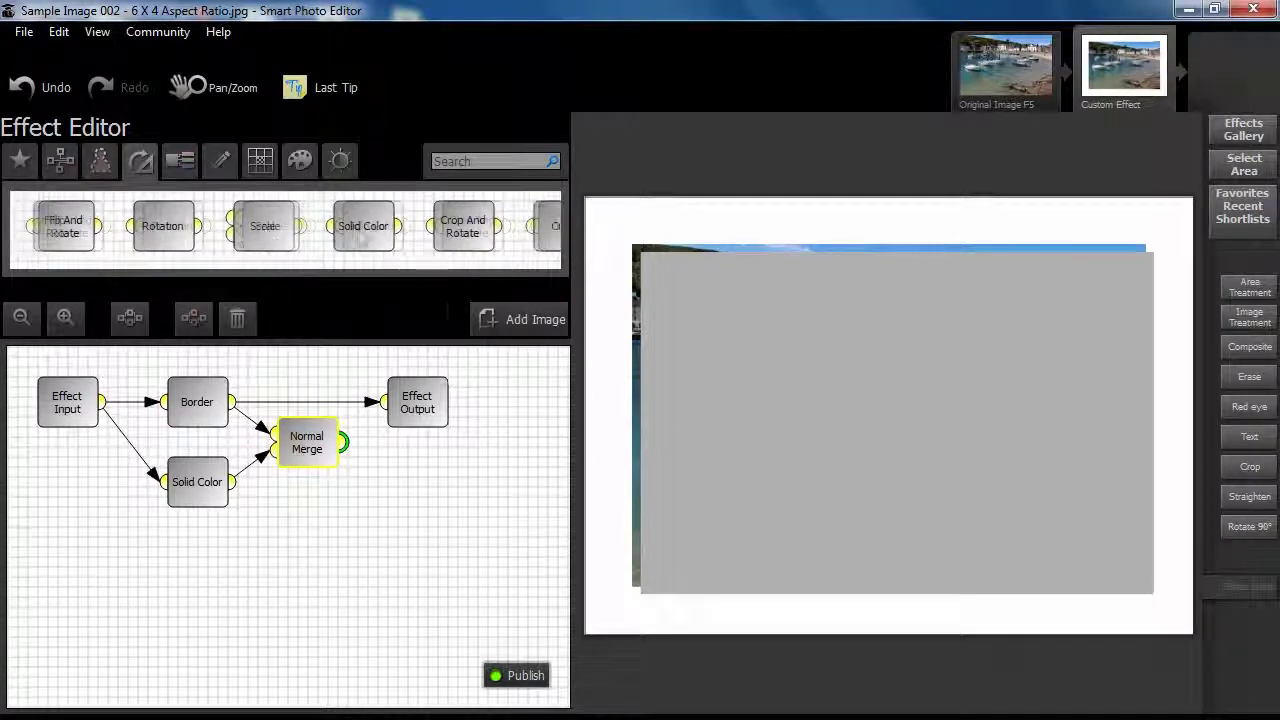
# Add a second Solid Color node fed from Effect Input.
pyautogui.moveTo(350, 228); pyautogui.dragTo(177, 568)
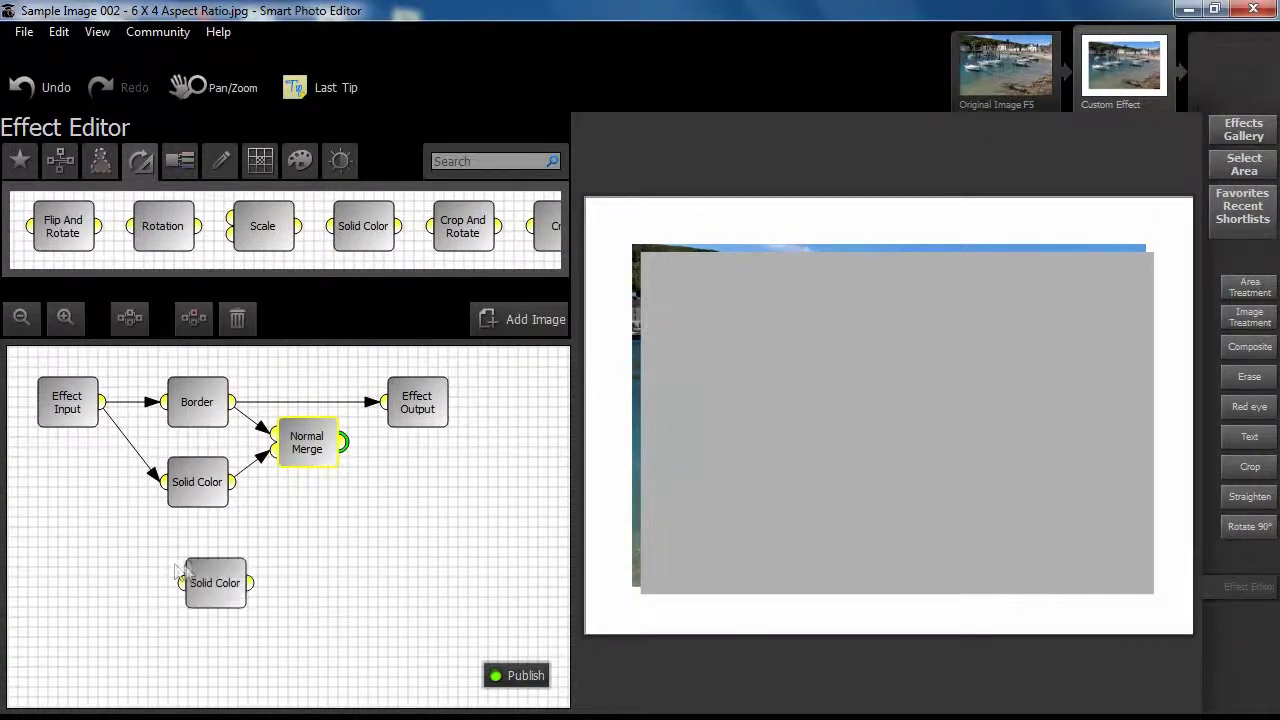
pyautogui.moveTo(102, 404); pyautogui.dragTo(197, 566)
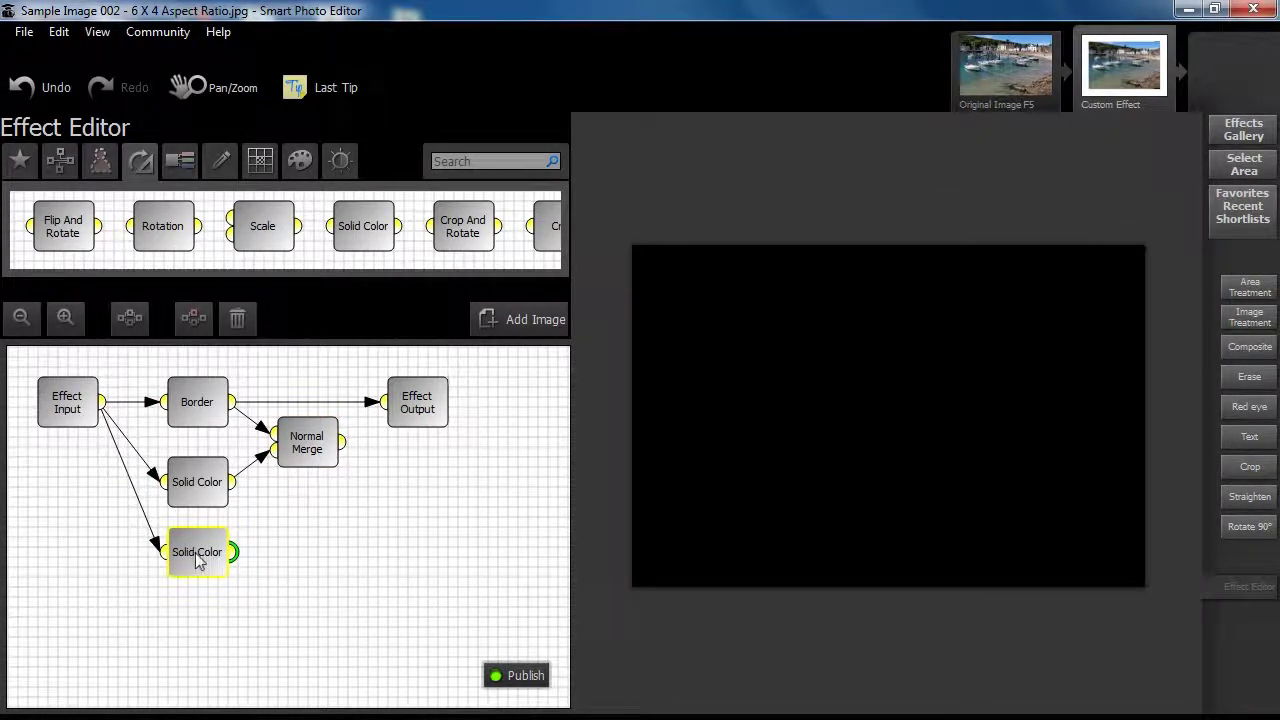
pyautogui.moveTo(200, 560)
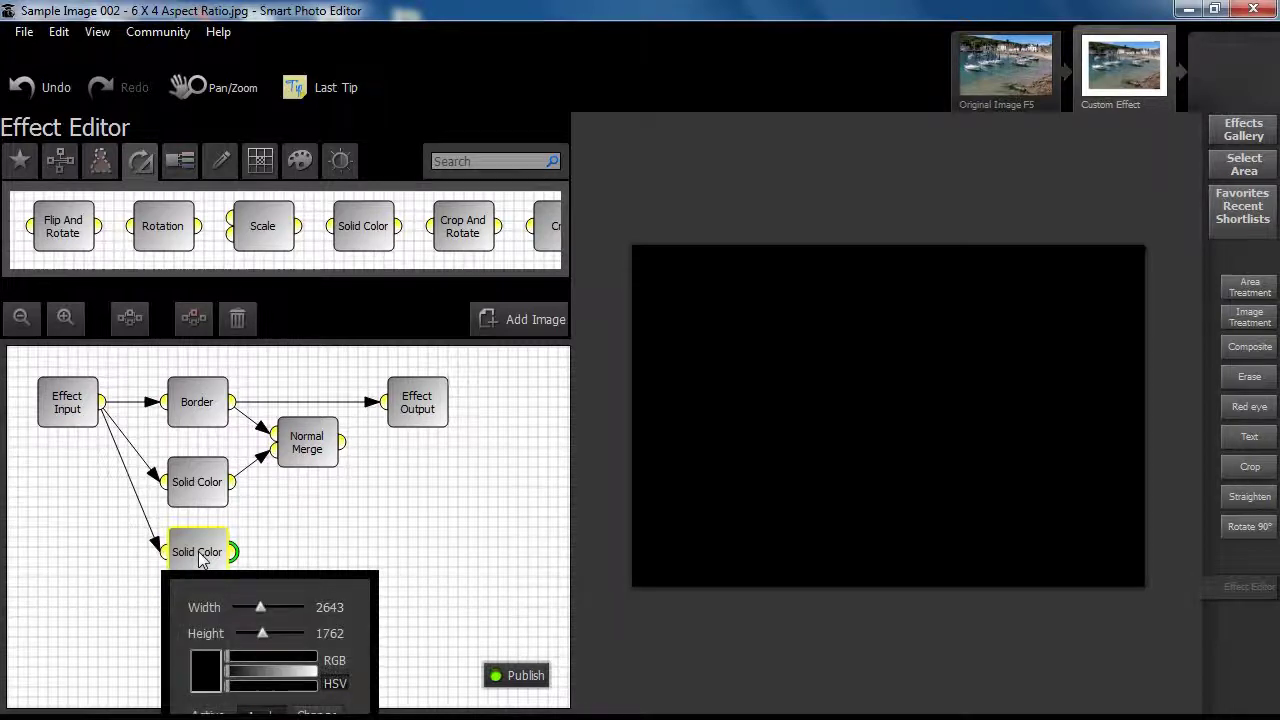
pyautogui.moveTo(200, 560); pyautogui.dragTo(201, 521)
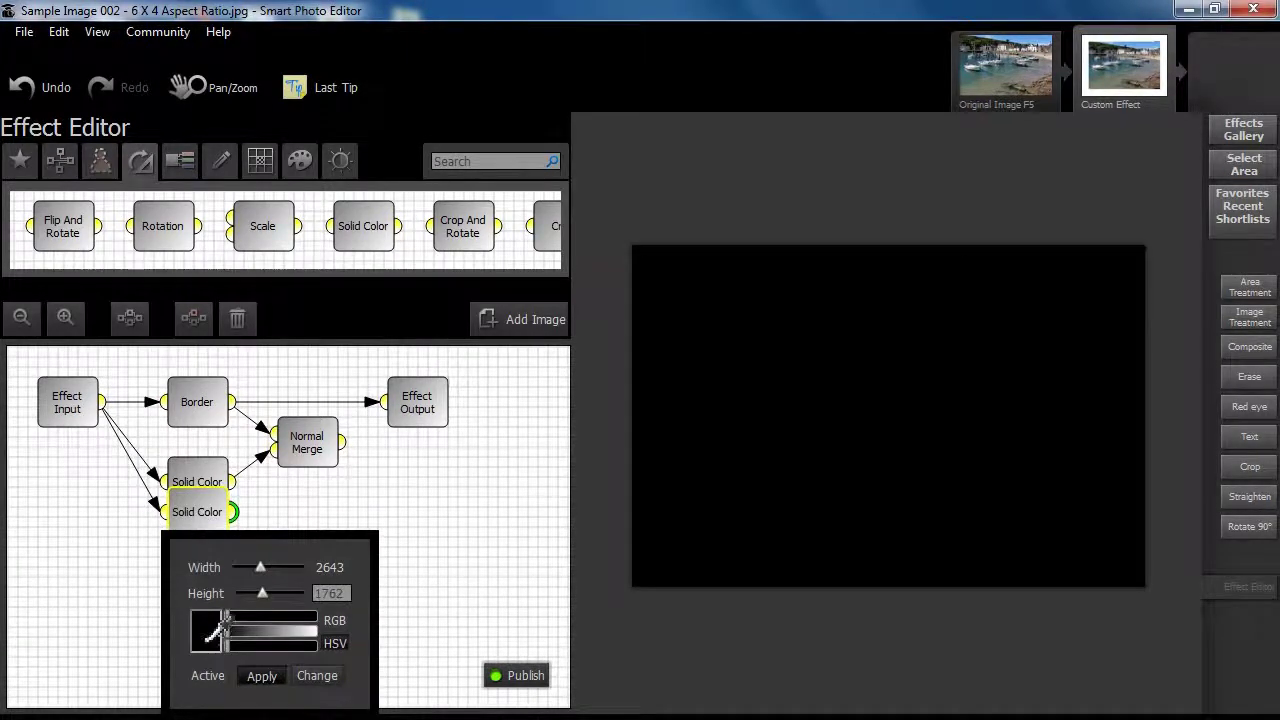
# Make the second Solid Color fill white and move it clear of the first.
pyautogui.click(205, 632)
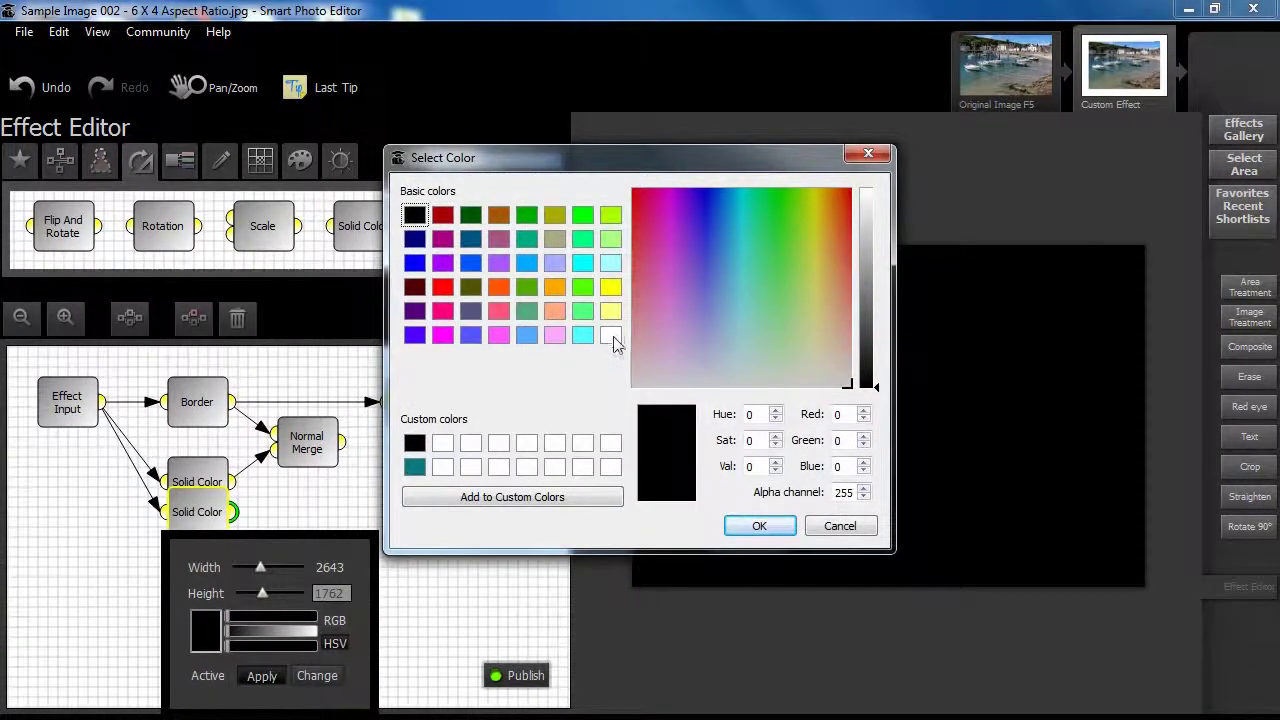
pyautogui.click(610, 335)
pyautogui.click(742, 530)
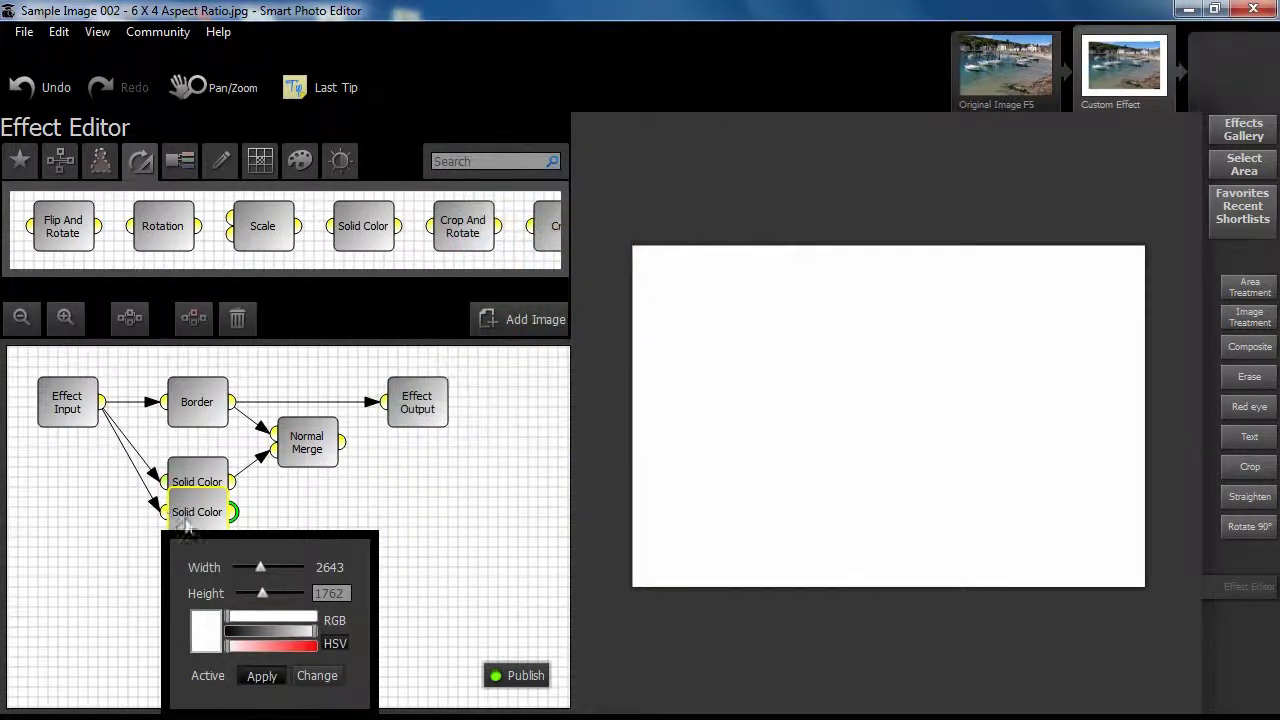
pyautogui.moveTo(197, 515); pyautogui.dragTo(197, 475)
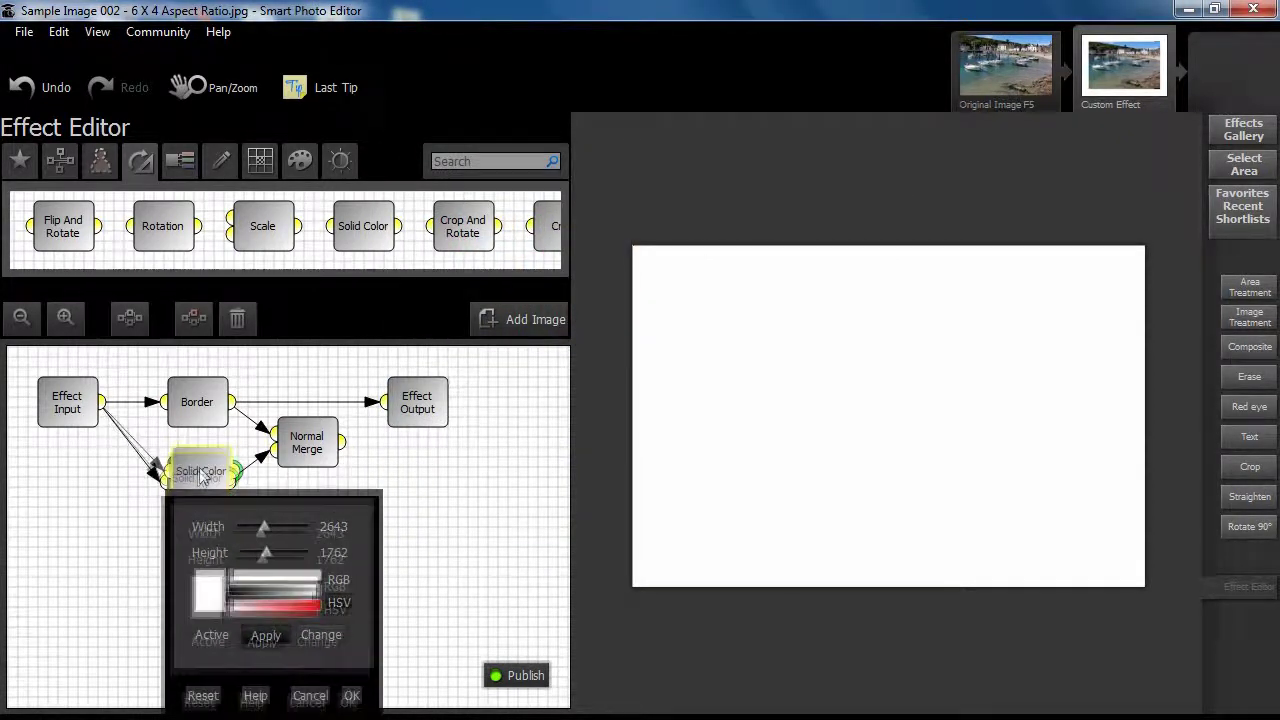
pyautogui.click(347, 697)
pyautogui.moveTo(206, 477); pyautogui.dragTo(206, 557)
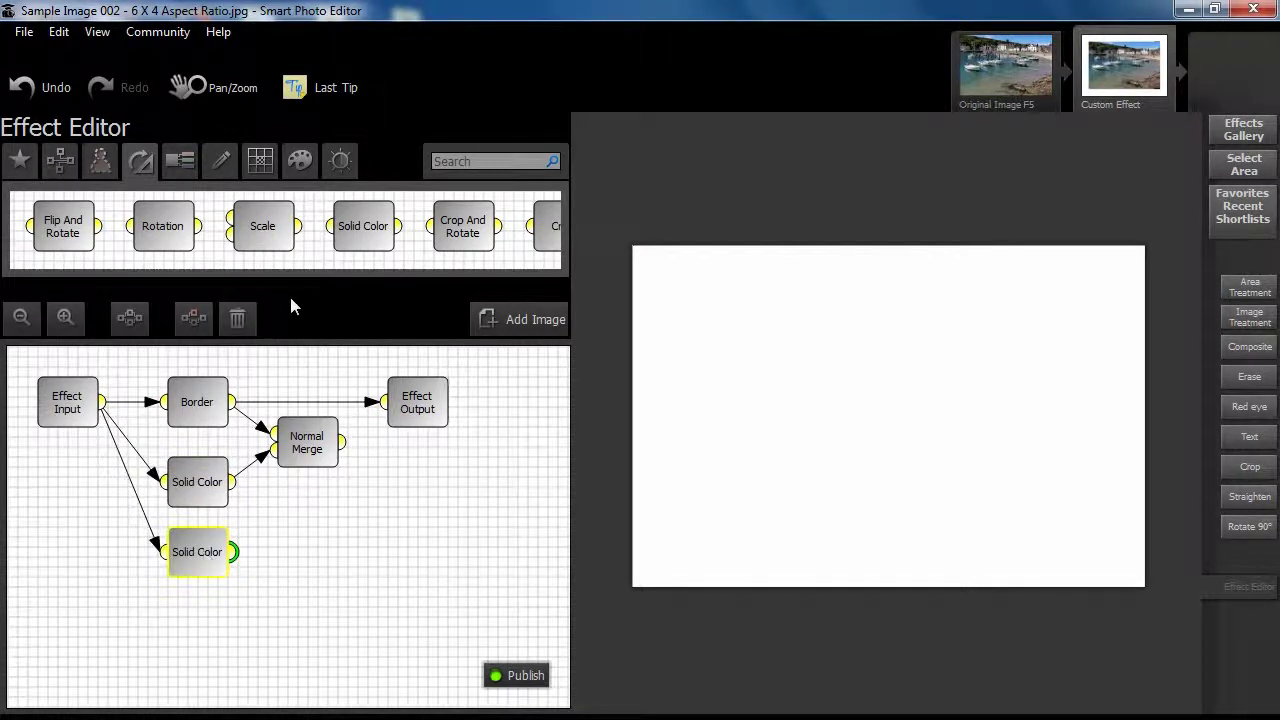
# Add another Border node fed by the white Solid Color.
pyautogui.scroll(1, 190, 184)
pyautogui.click(213, 160)
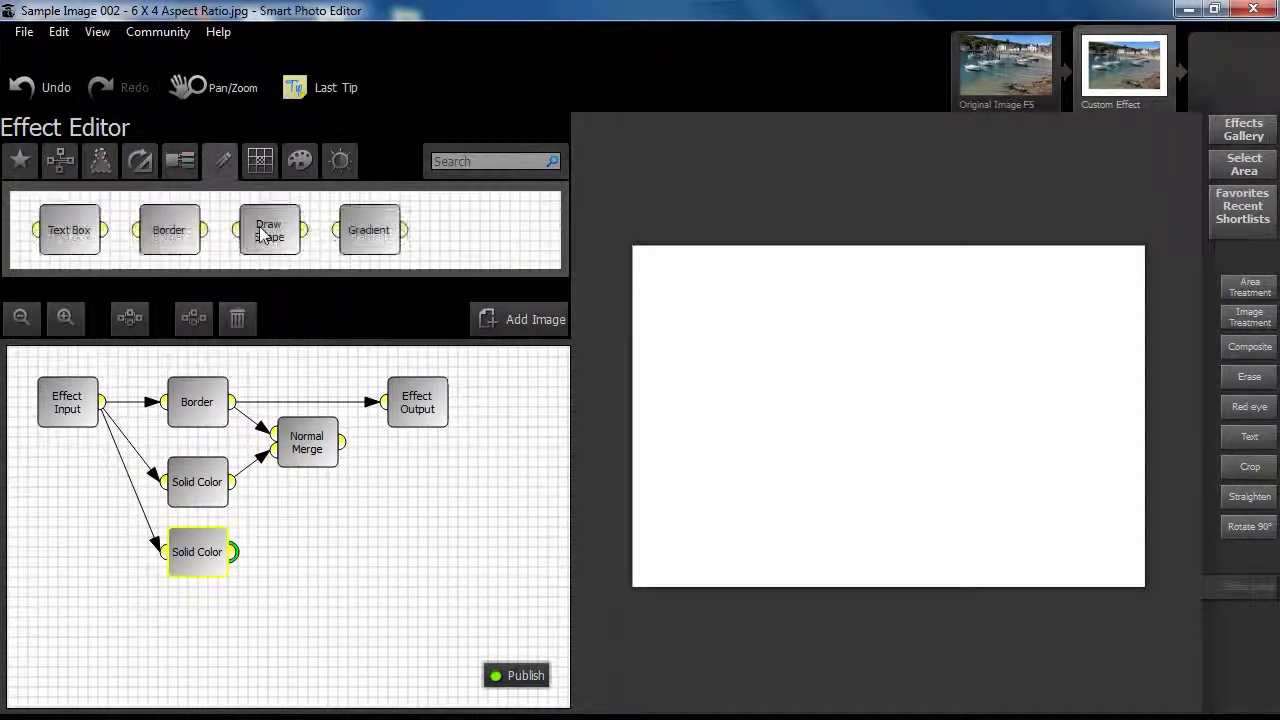
pyautogui.moveTo(163, 214)
pyautogui.mouseDown()
pyautogui.moveTo(270, 524)
pyautogui.moveTo(281, 516)
pyautogui.moveTo(286, 532)
pyautogui.mouseUp()
pyautogui.click(316, 532)
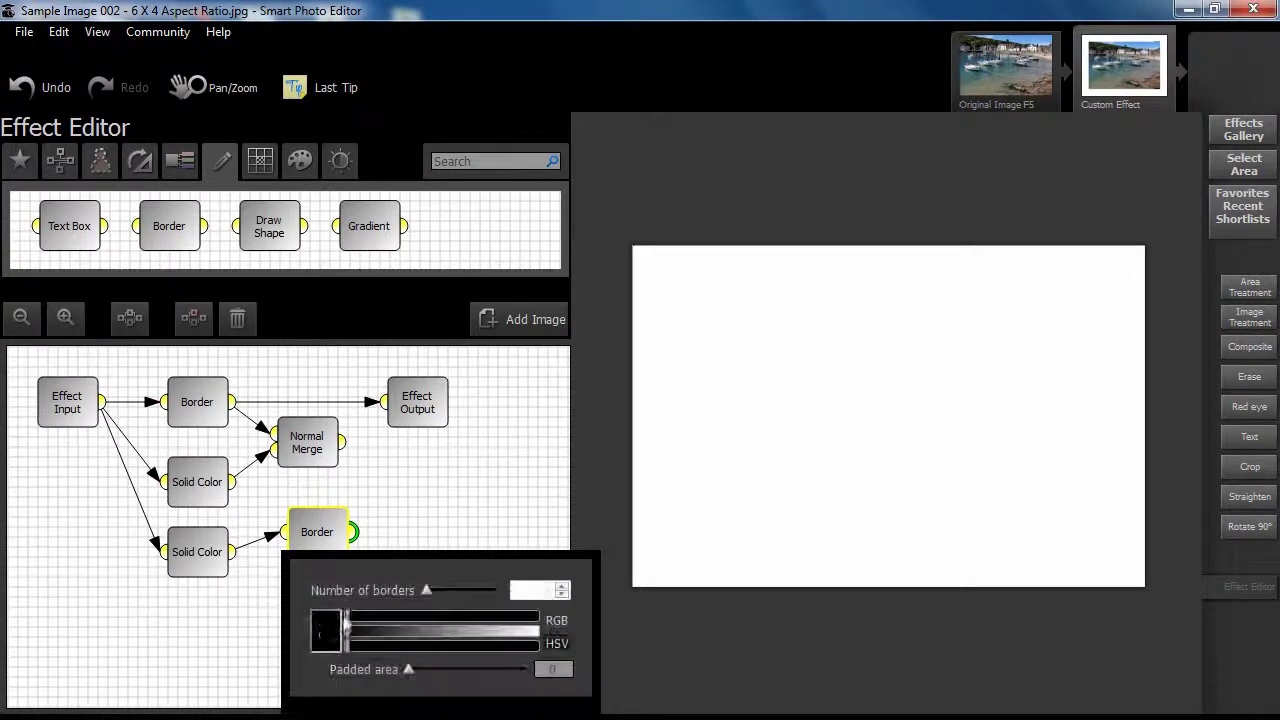
# Set the second Border's colour to white with a padded area of 20.
pyautogui.click(335, 622)
pyautogui.click(610, 335)
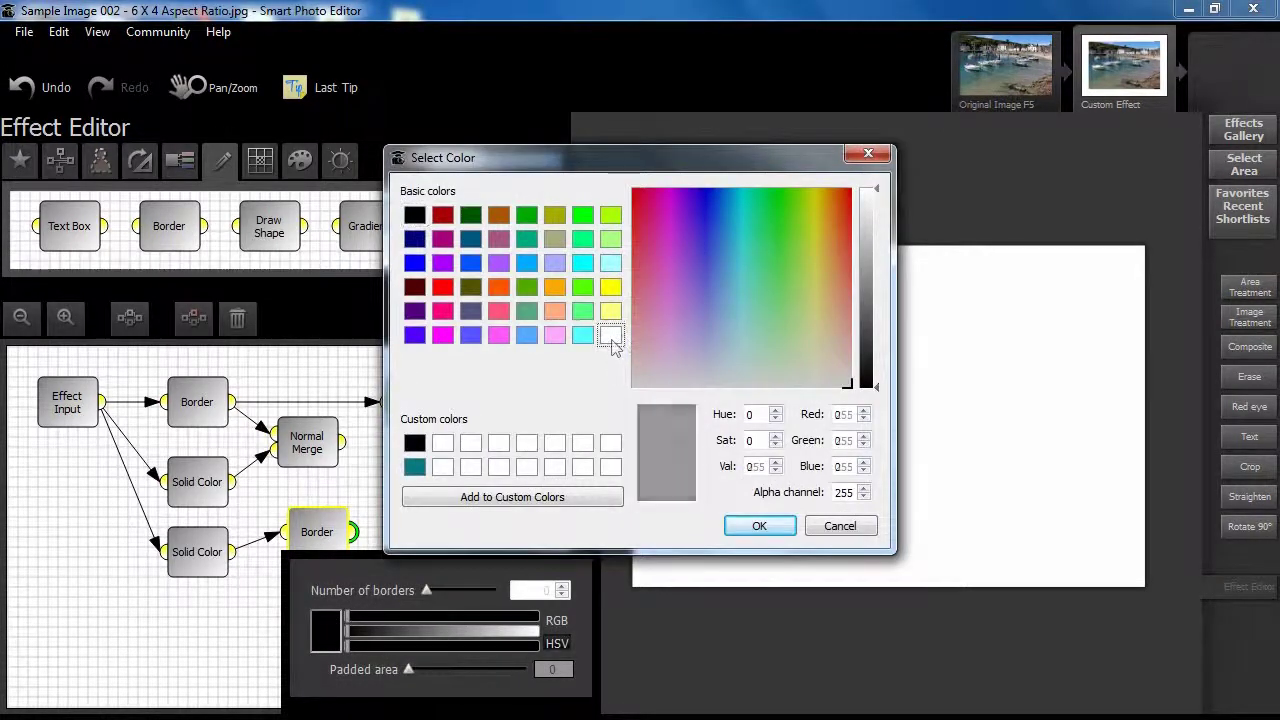
pyautogui.click(752, 526)
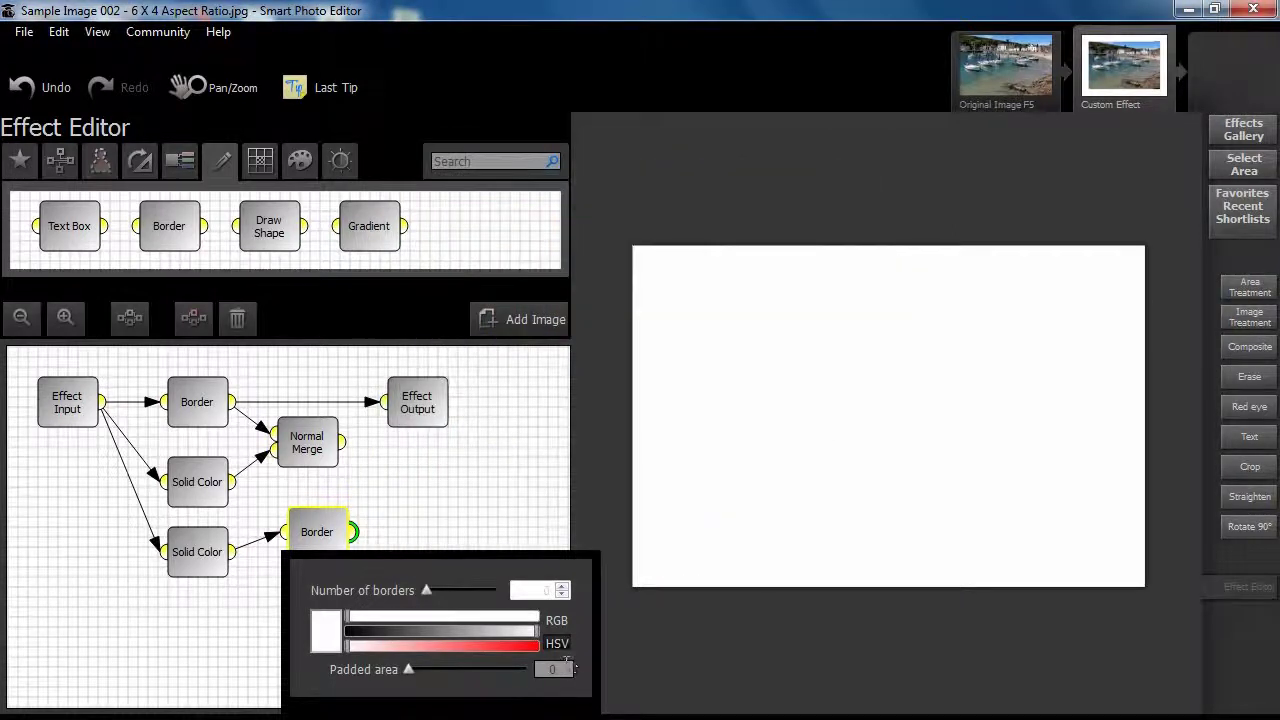
pyautogui.write('20')
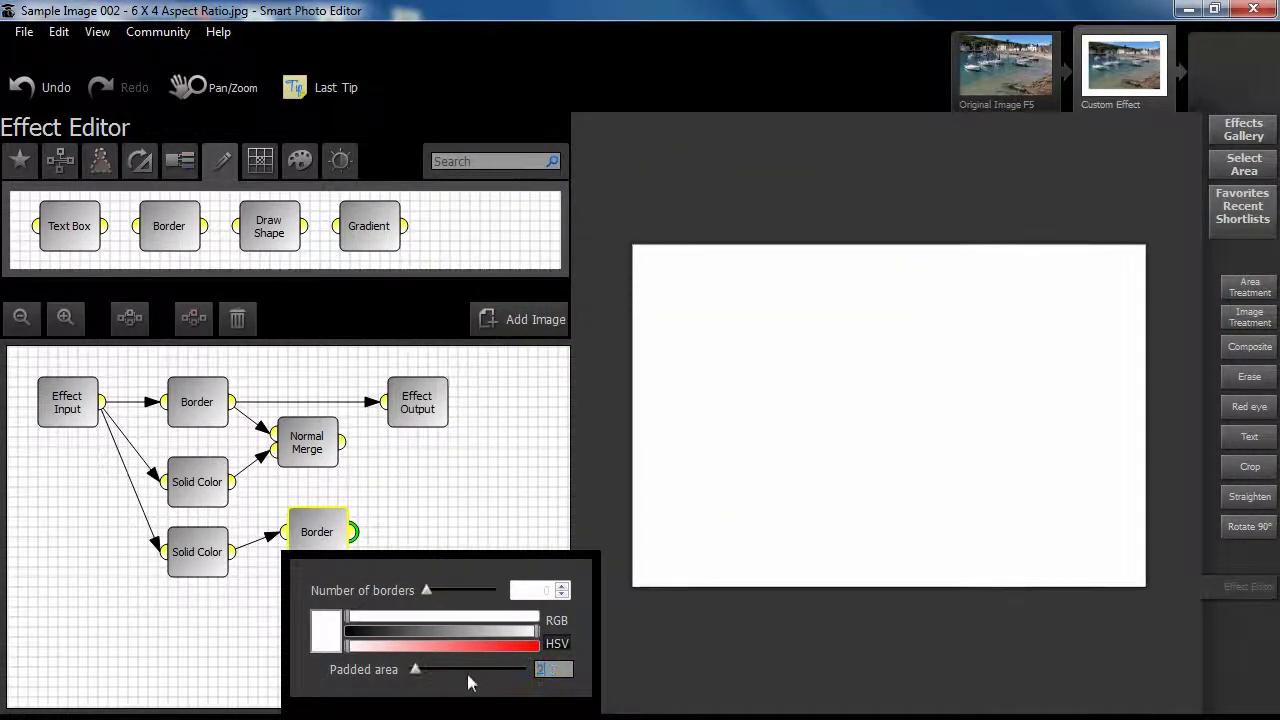
pyautogui.press('Return')
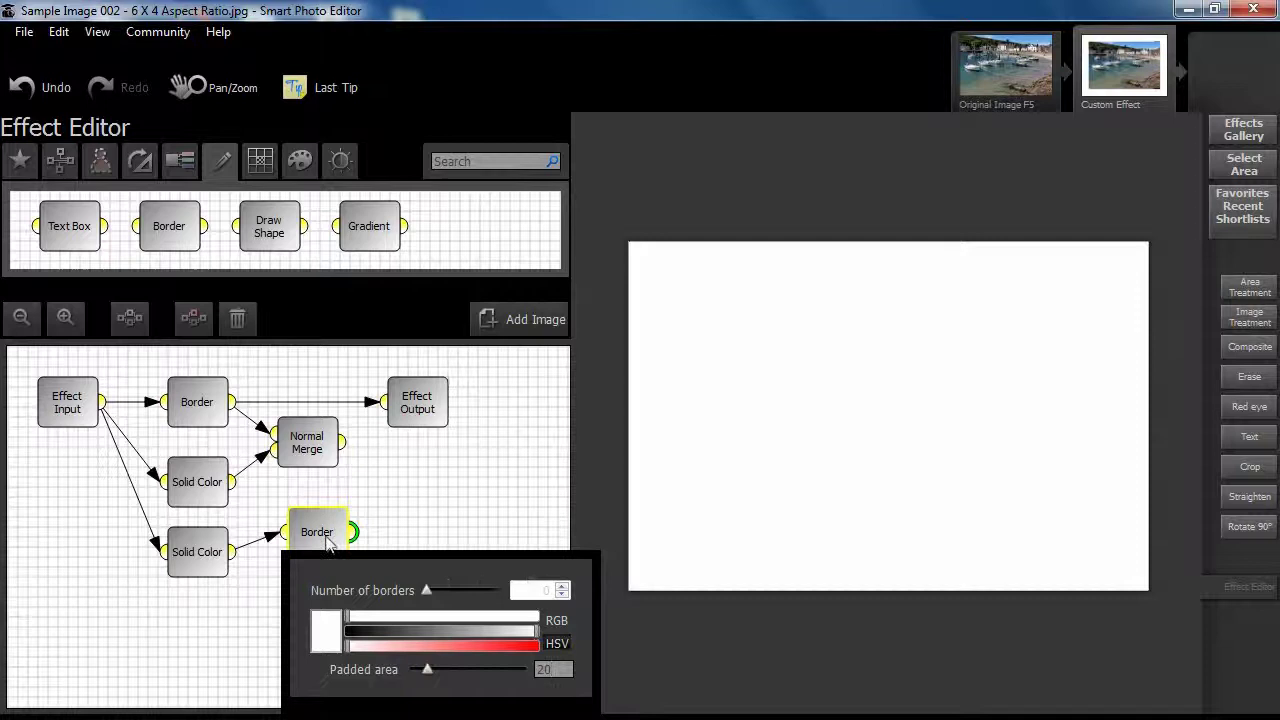
# Rearrange the nodes and add a new Normal Merge fed by the first Normal Merge.
pyautogui.click(569, 625)
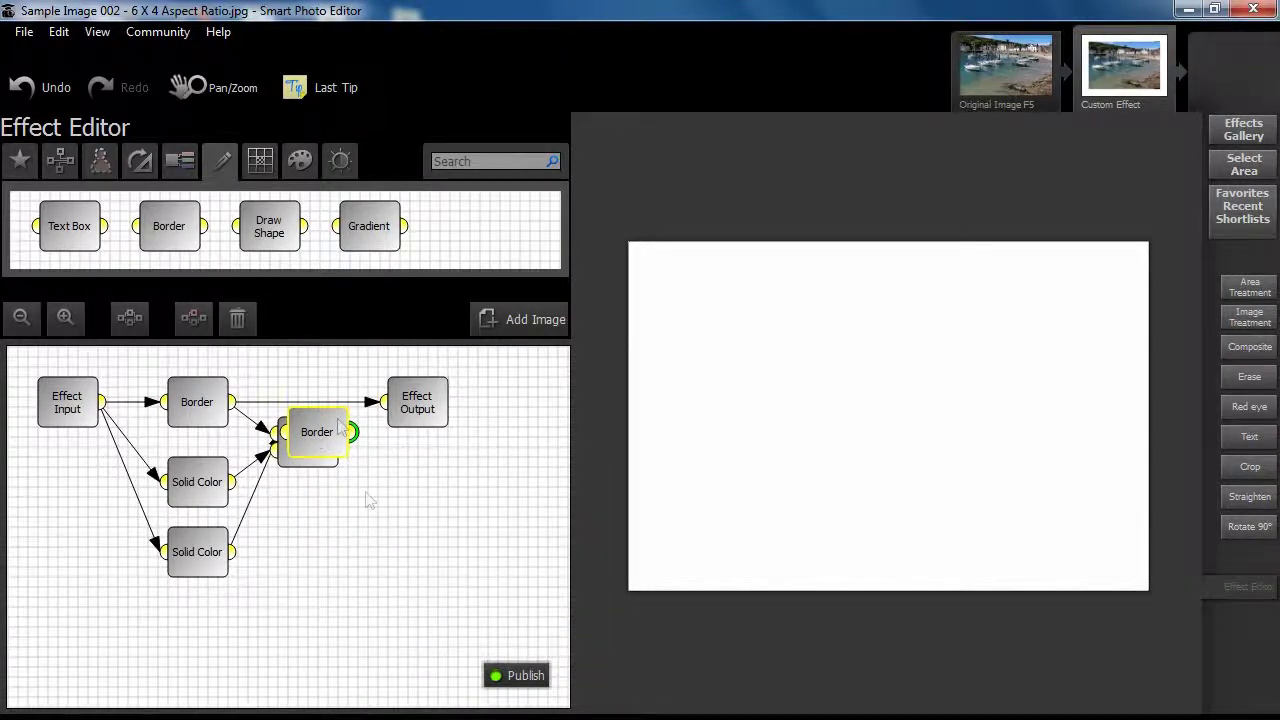
pyautogui.moveTo(316, 438); pyautogui.dragTo(303, 515)
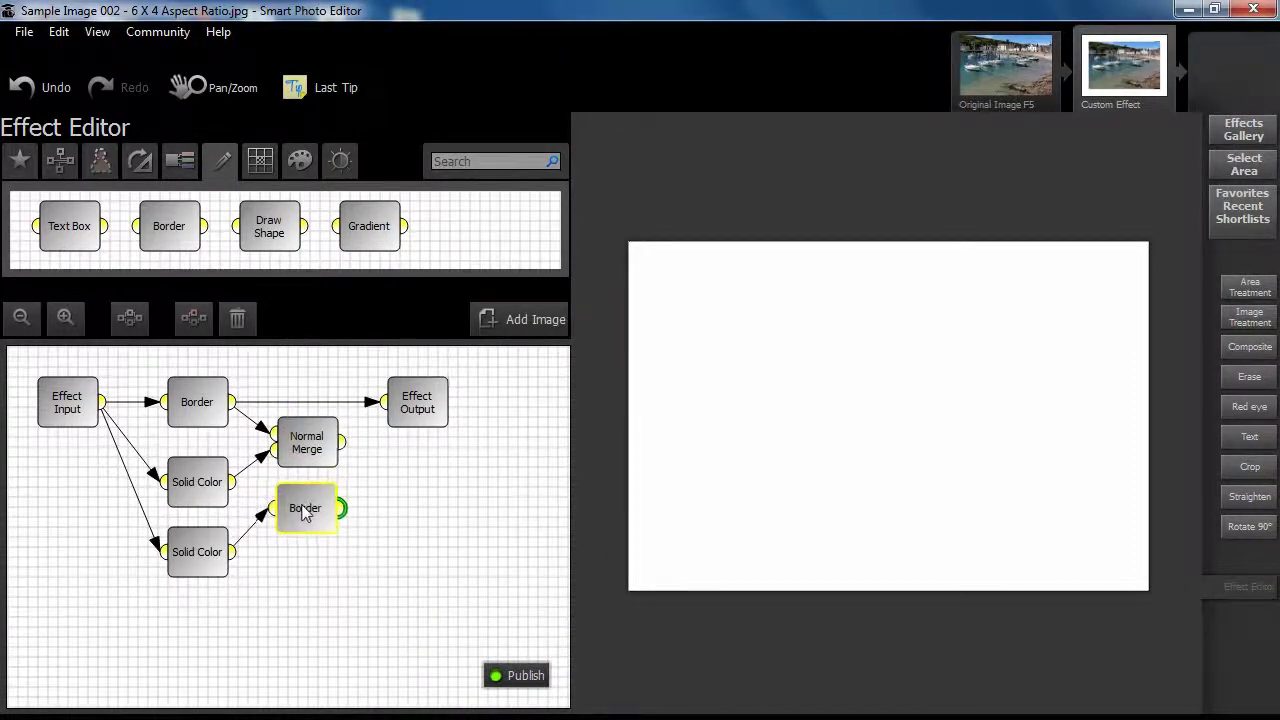
pyautogui.moveTo(447, 402); pyautogui.dragTo(527, 402)
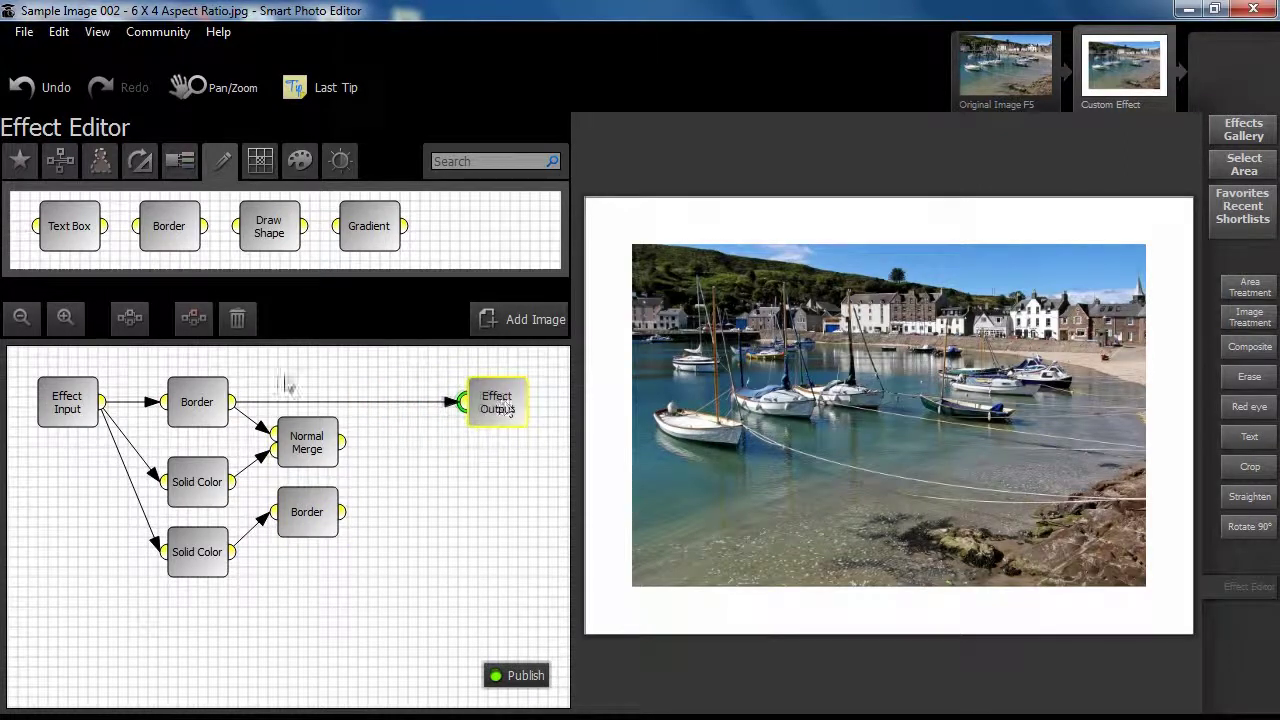
pyautogui.click(18, 161)
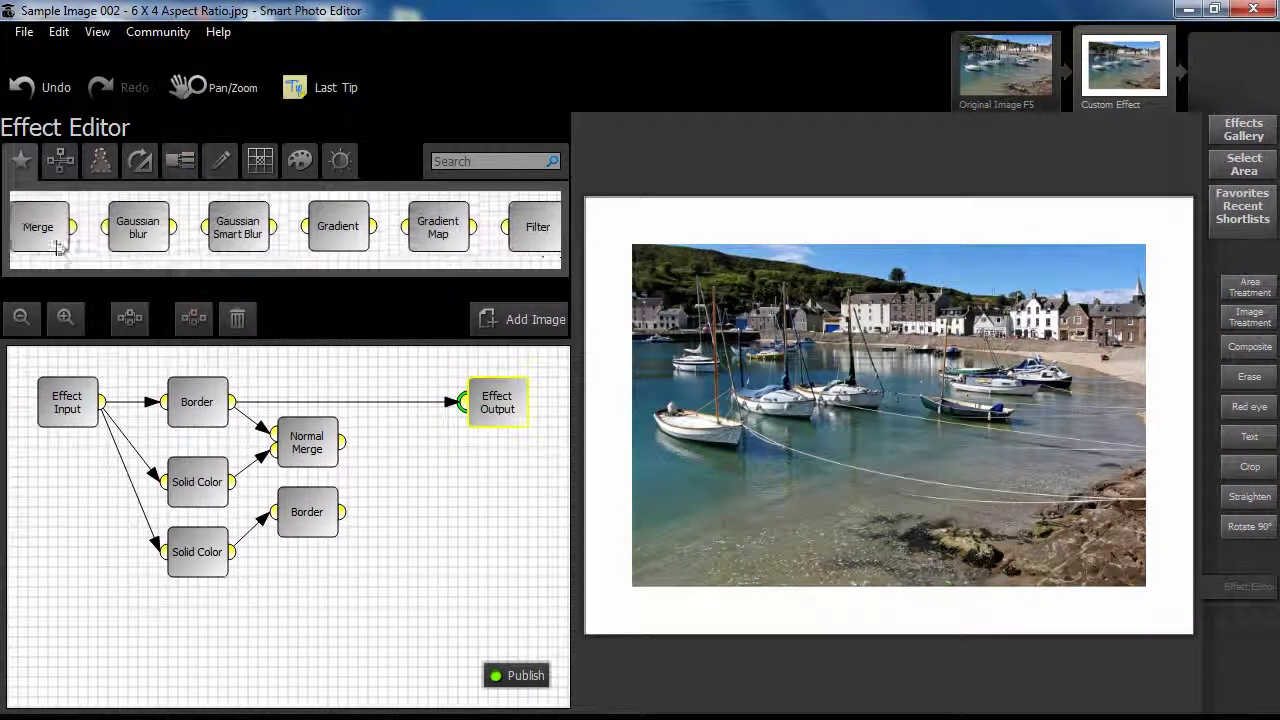
pyautogui.moveTo(368, 459); pyautogui.dragTo(393, 490)
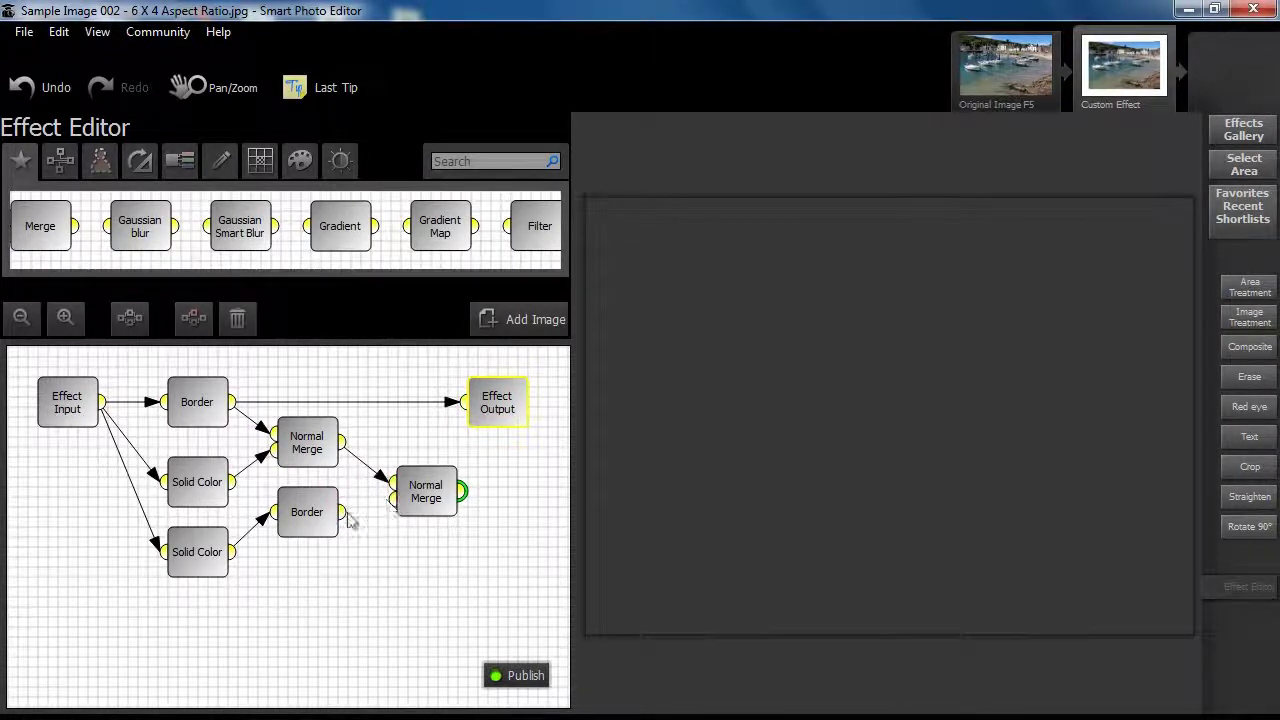
# Wire the second Border's output into the new Normal Merge and shift Effect Output right.
pyautogui.moveTo(396, 508); pyautogui.dragTo(417, 490)
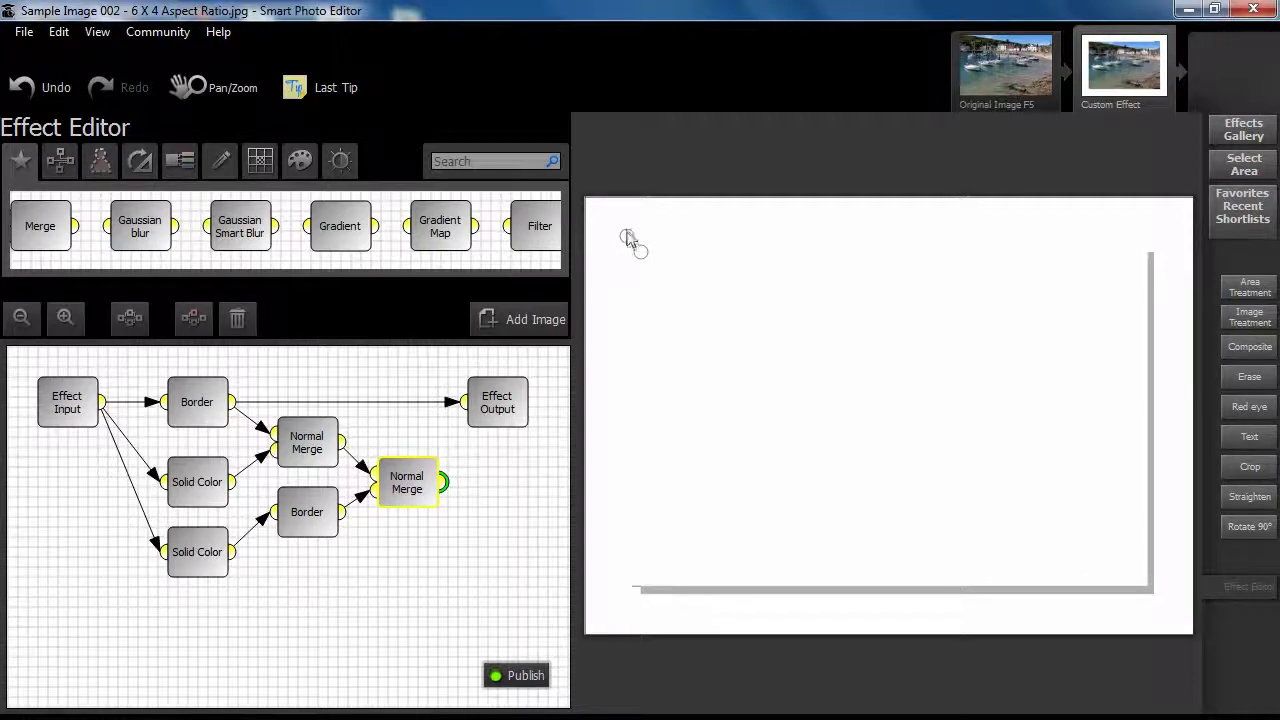
pyautogui.scroll(-2, 400, 217)
pyautogui.moveTo(508, 395); pyautogui.dragTo(548, 393)
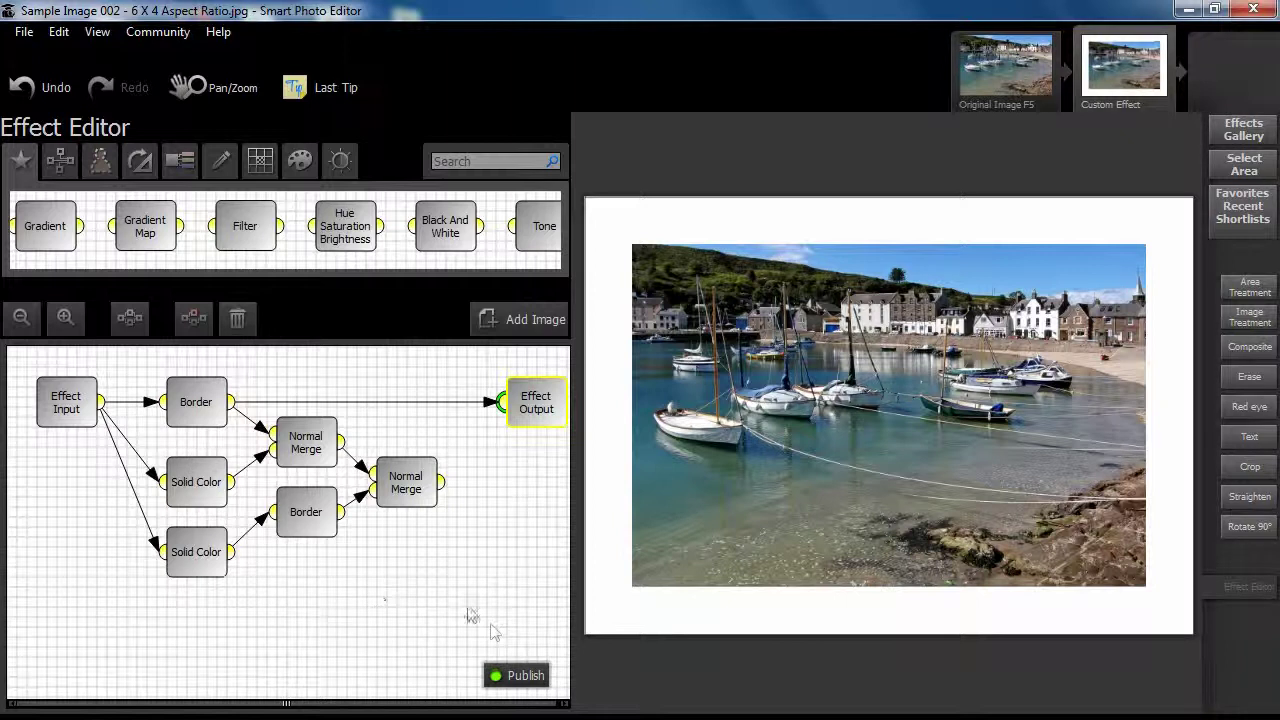
# Widen the graph area, spread out the nodes, and place a third Normal Merge before Effect Output.
pyautogui.moveTo(465, 614); pyautogui.dragTo(56, 438)
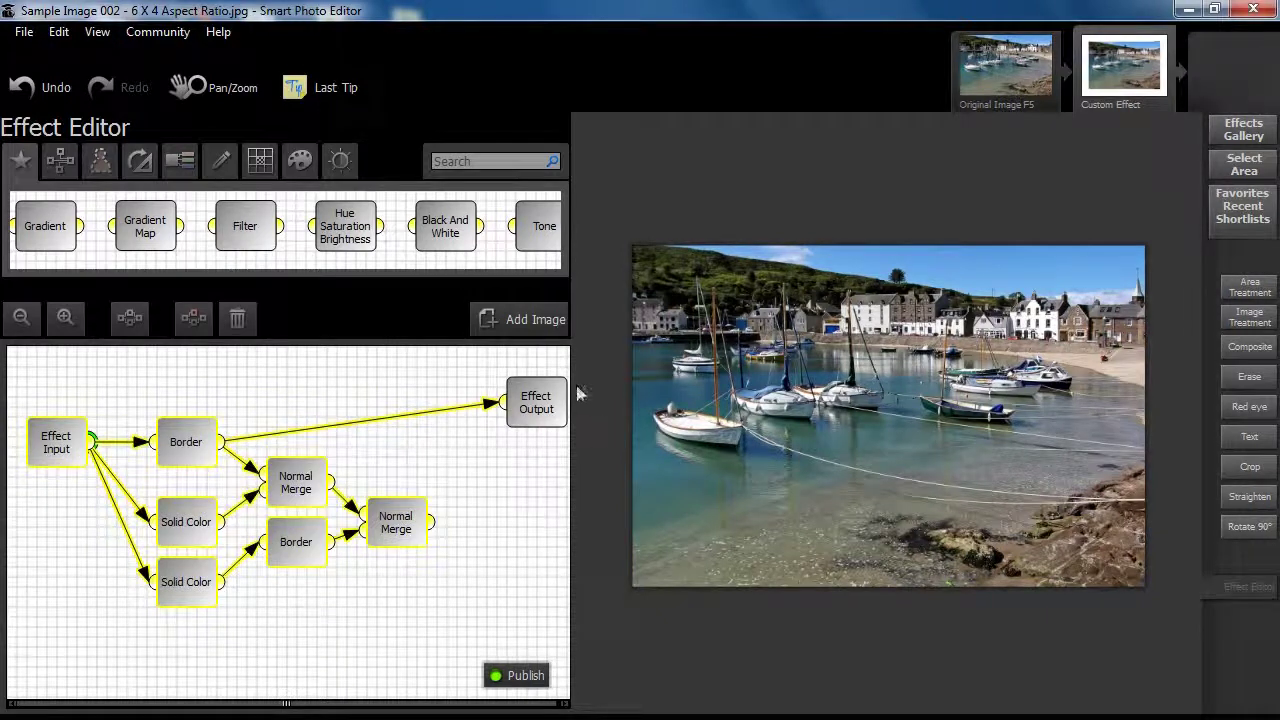
pyautogui.moveTo(572, 410); pyautogui.dragTo(670, 428)
pyautogui.moveTo(540, 408); pyautogui.dragTo(625, 408)
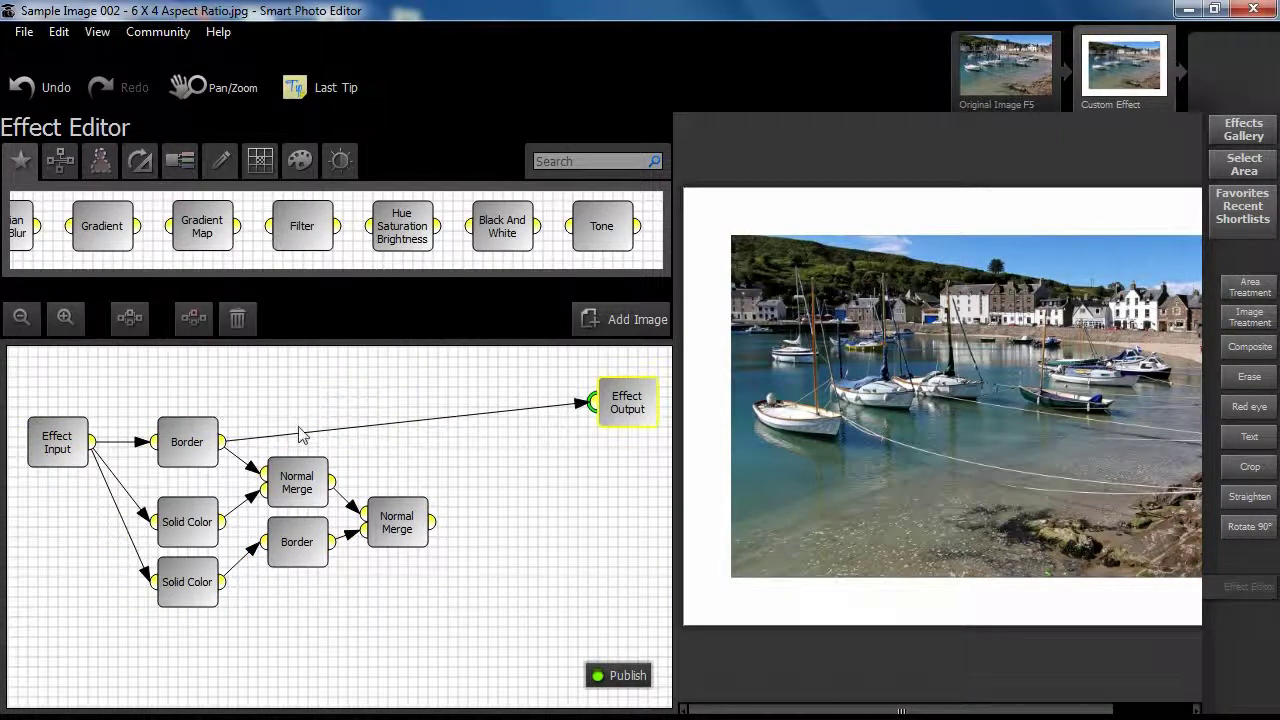
pyautogui.moveTo(56, 456); pyautogui.dragTo(46, 427)
pyautogui.moveTo(55, 226); pyautogui.dragTo(482, 402)
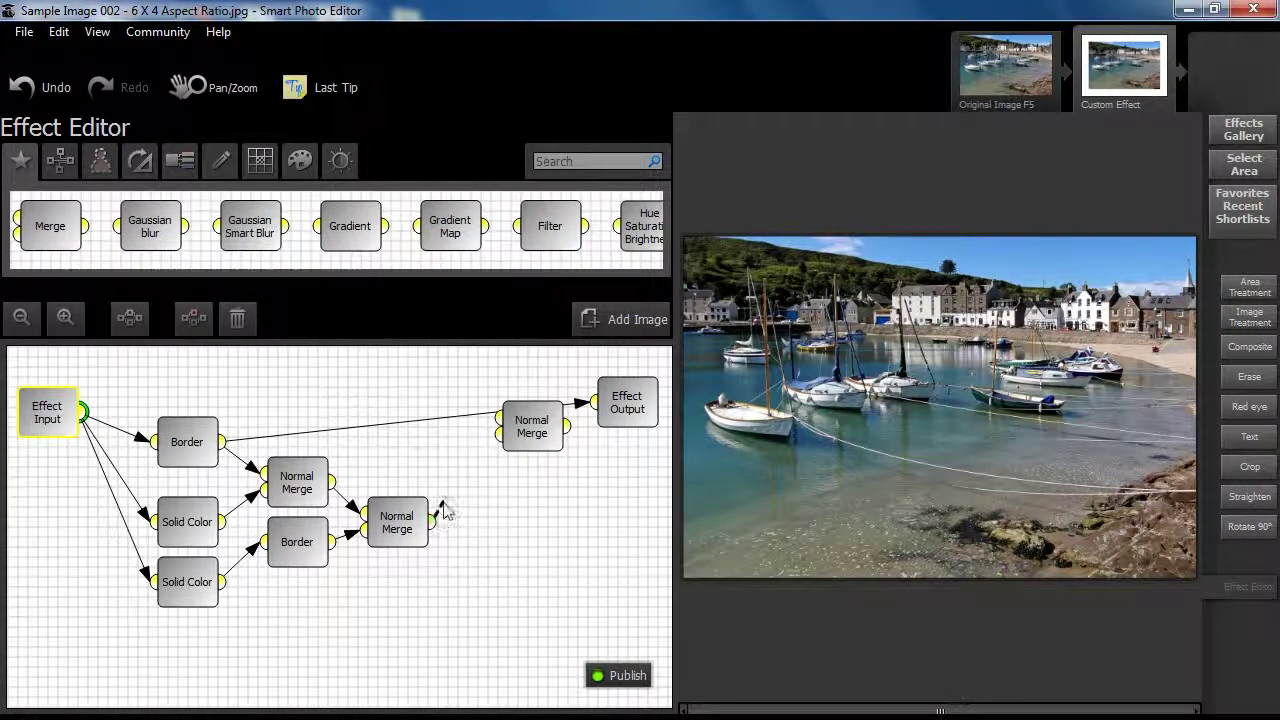
# Feed the shadow merge and the original photo from Effect Input into the final Normal Merge.
pyautogui.moveTo(445, 512); pyautogui.dragTo(502, 430)
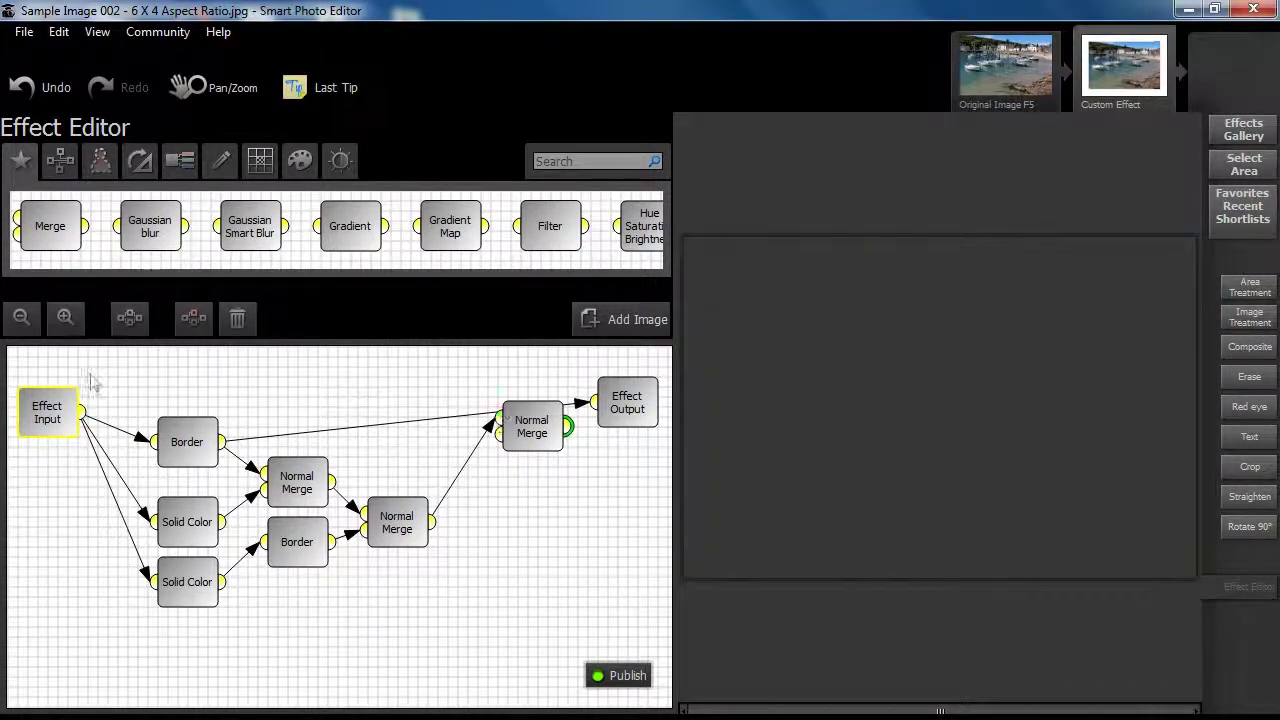
pyautogui.moveTo(84, 420); pyautogui.dragTo(596, 403)
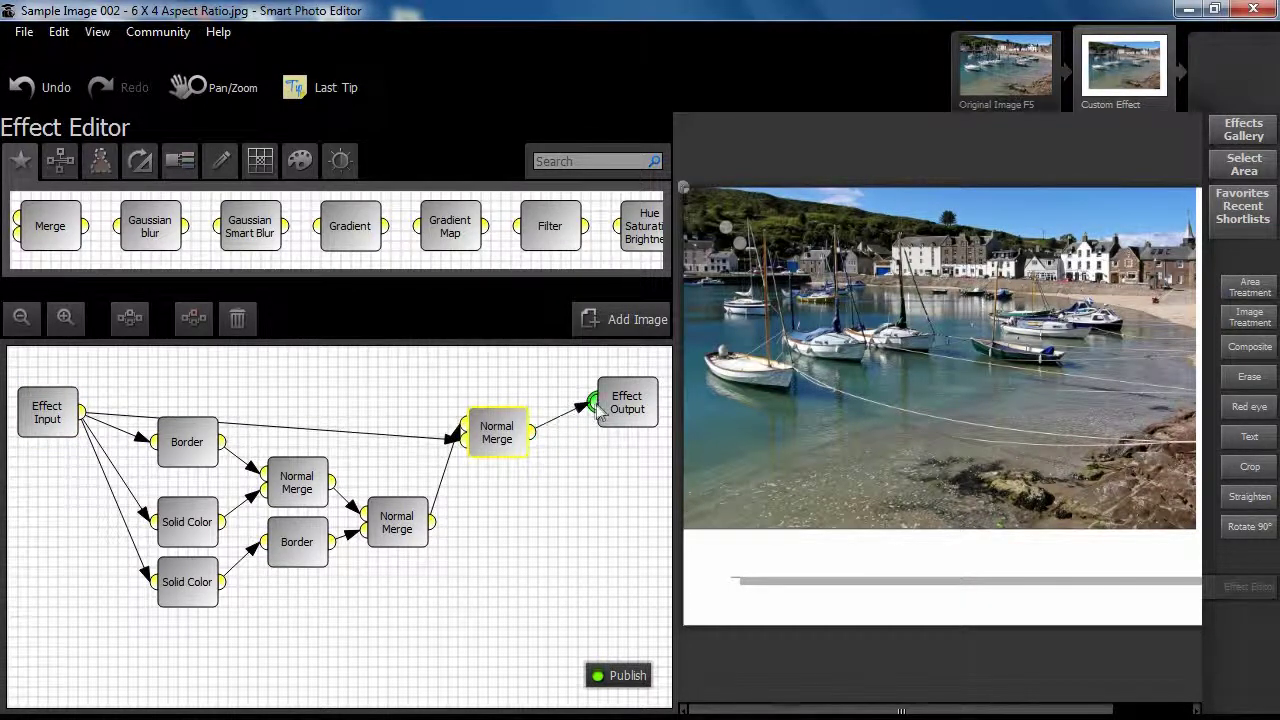
pyautogui.moveTo(500, 433); pyautogui.dragTo(502, 427)
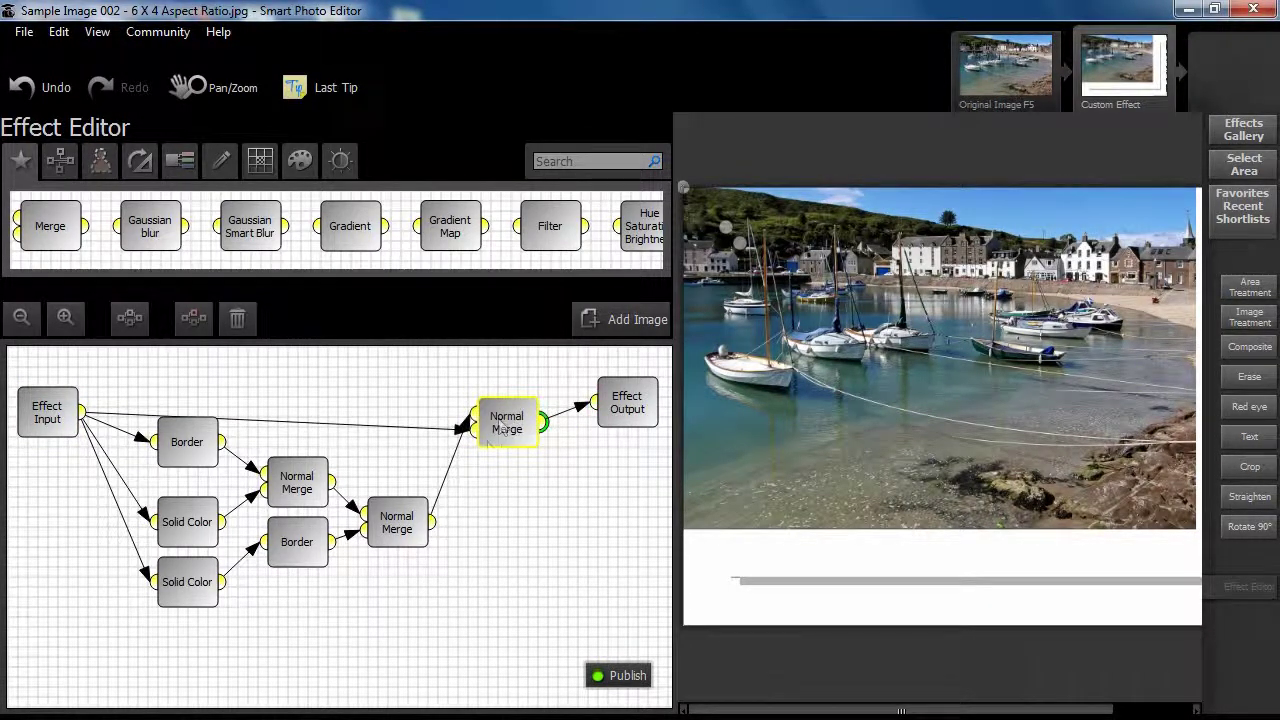
pyautogui.doubleClick(492, 430)
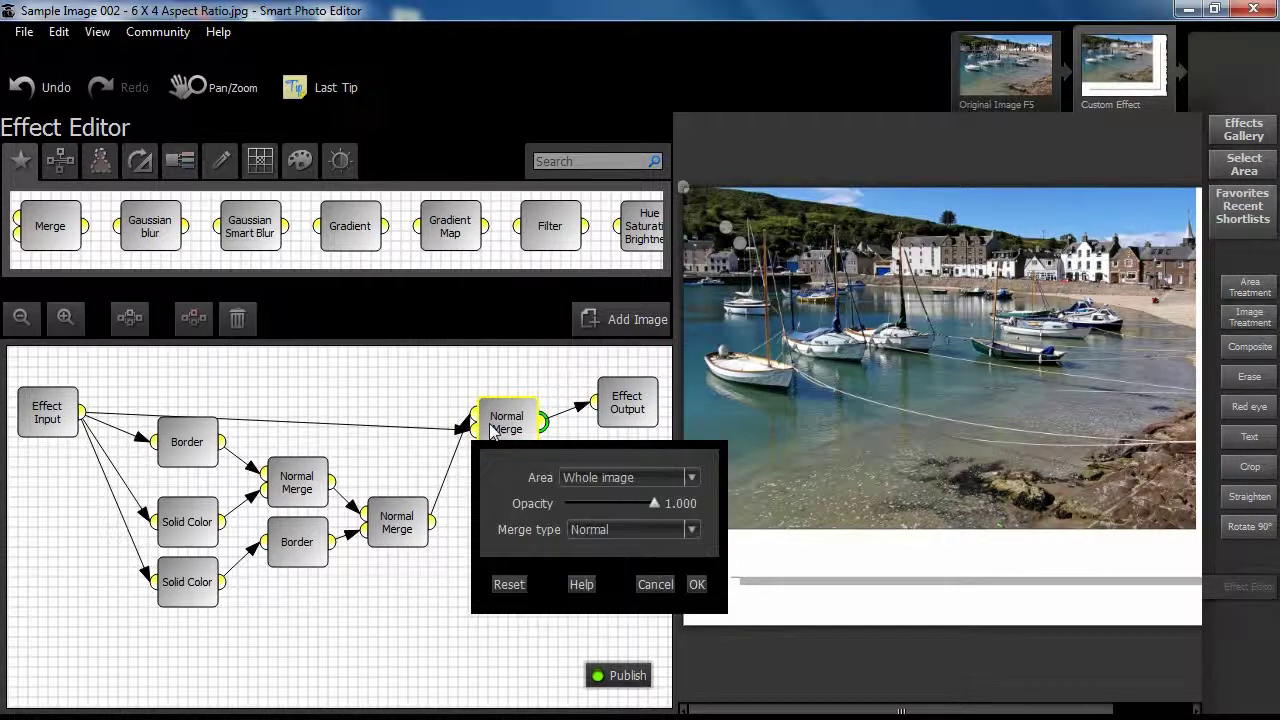
pyautogui.click(446, 515)
# Fit the preview to the window and centre the framed harbour photo.
pyautogui.scroll(-3, 650, 265)
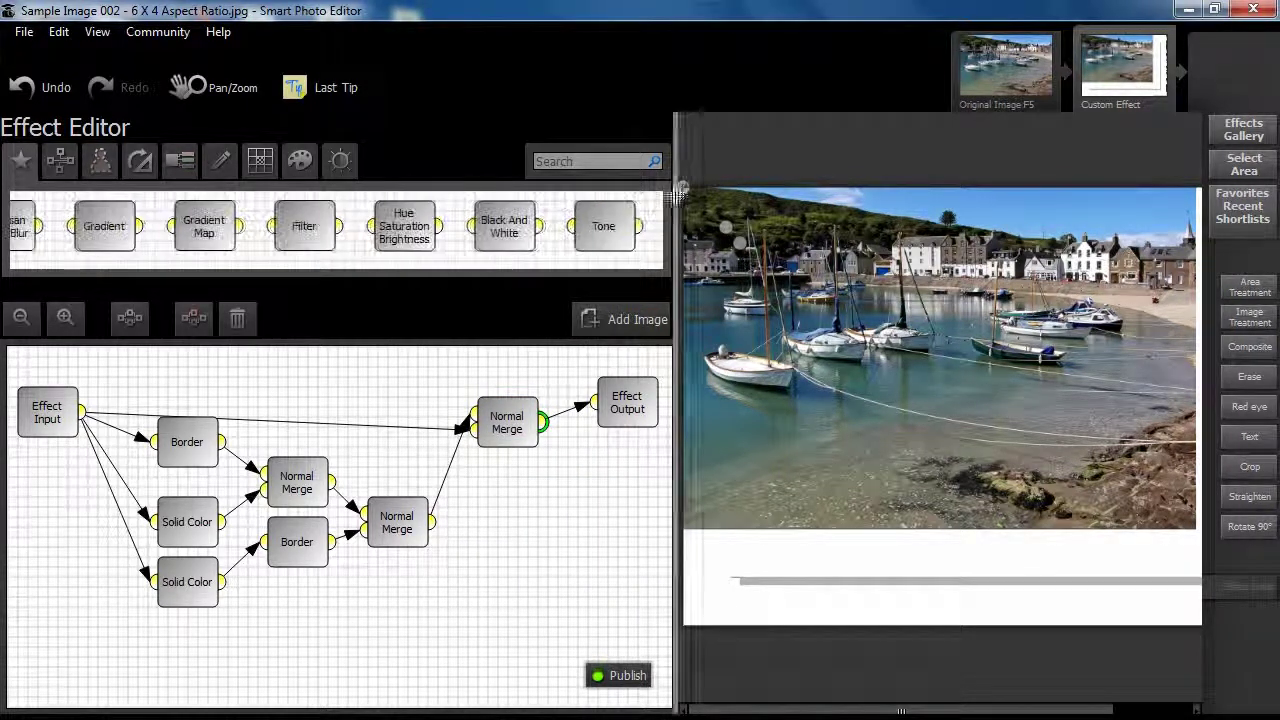
pyautogui.click(96, 33)
pyautogui.click(128, 134)
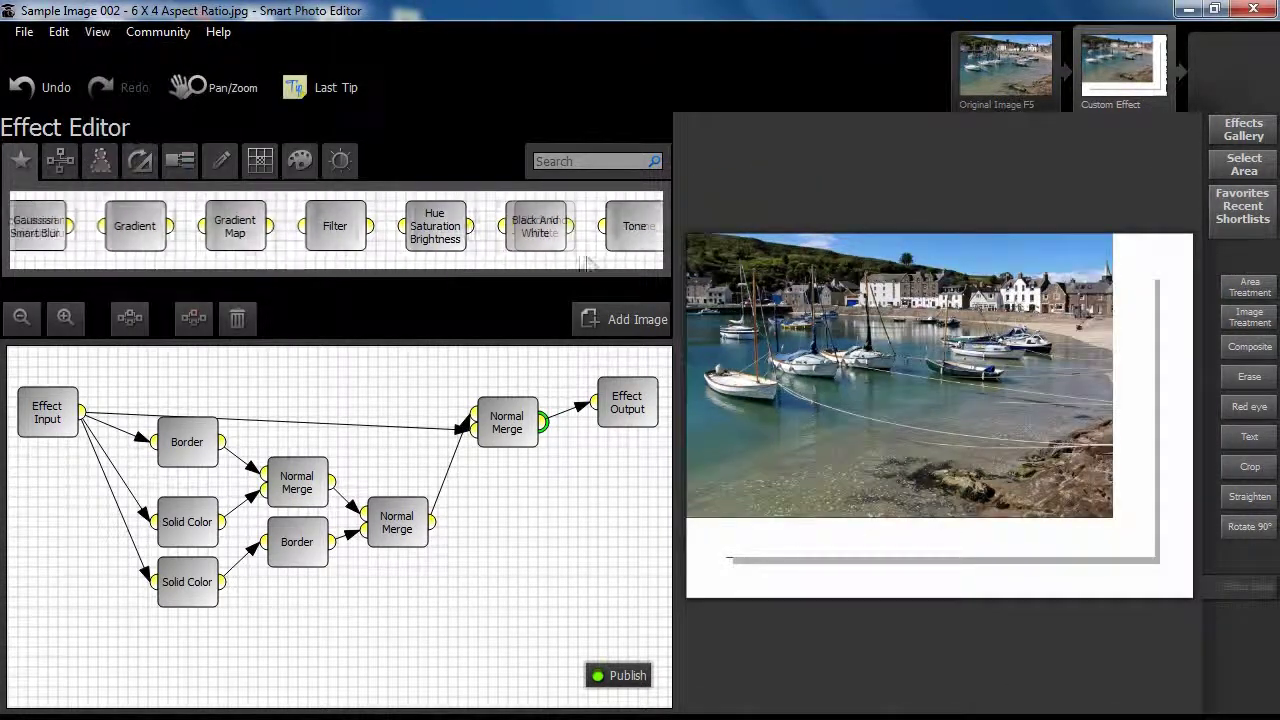
pyautogui.moveTo(688, 242); pyautogui.dragTo(731, 284)
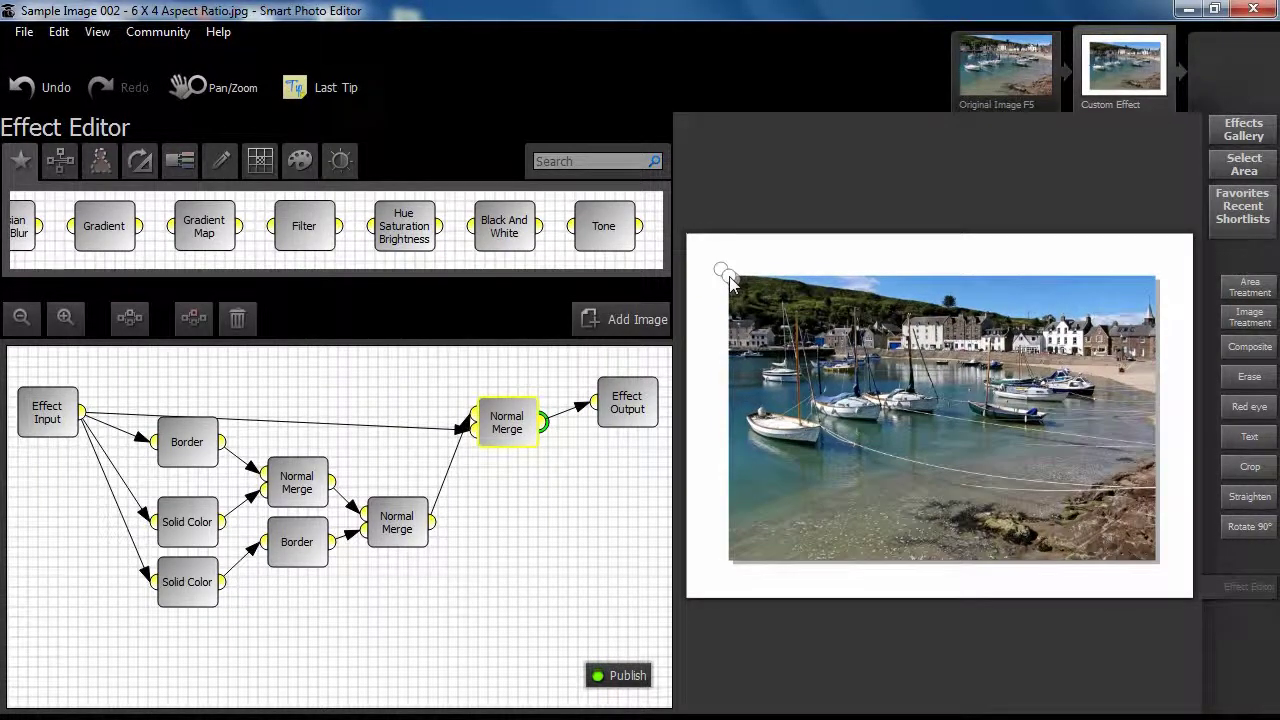
pyautogui.click(622, 398)
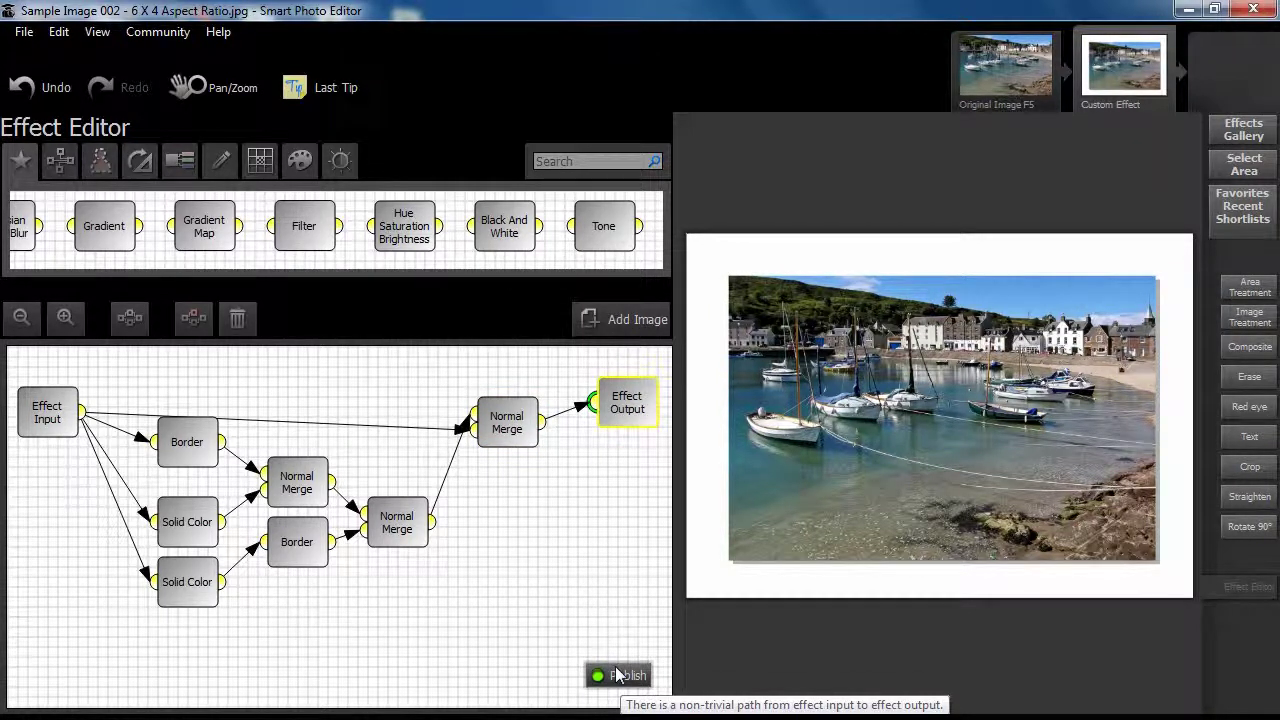
pyautogui.click(616, 675)
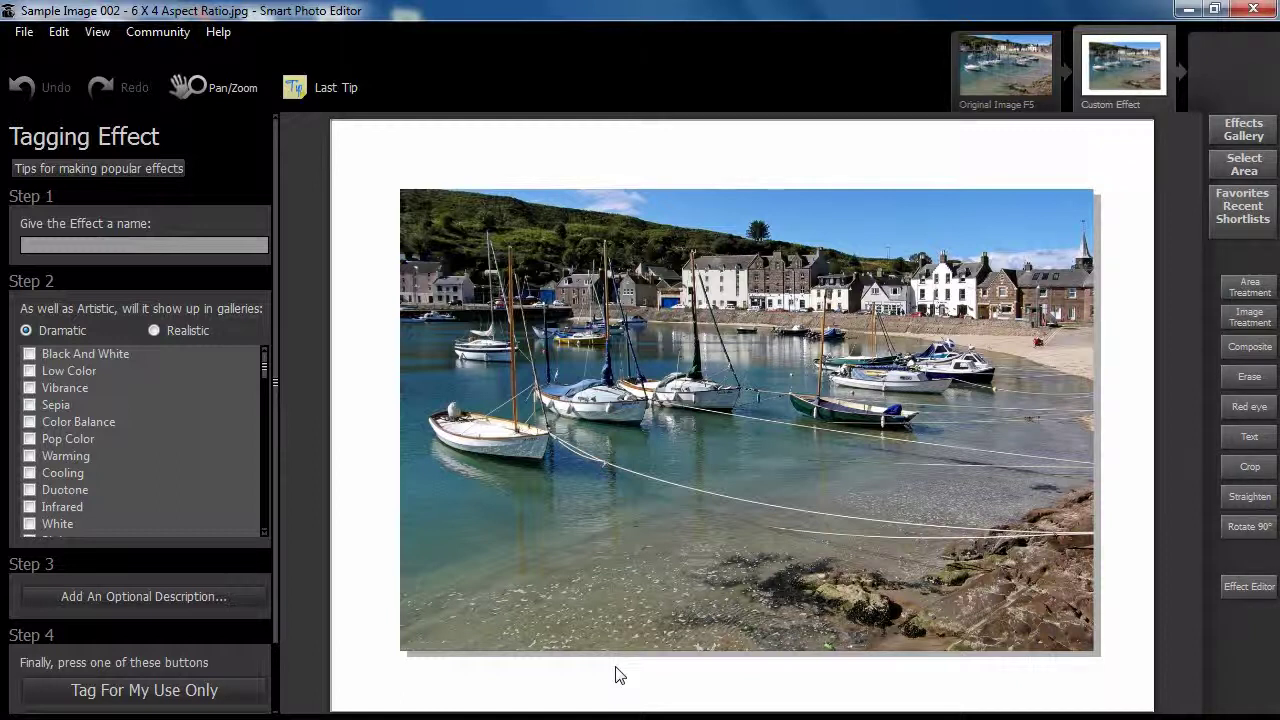
pyautogui.click(1127, 78)
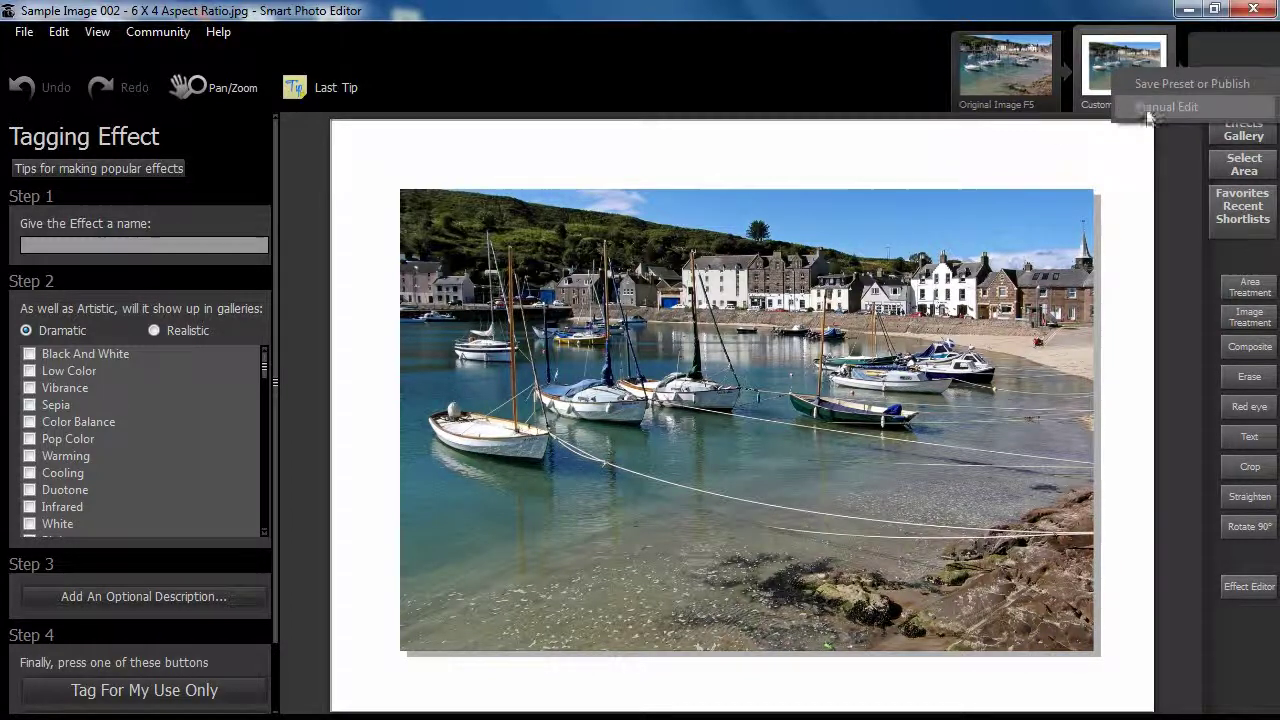
pyautogui.click(1157, 105)
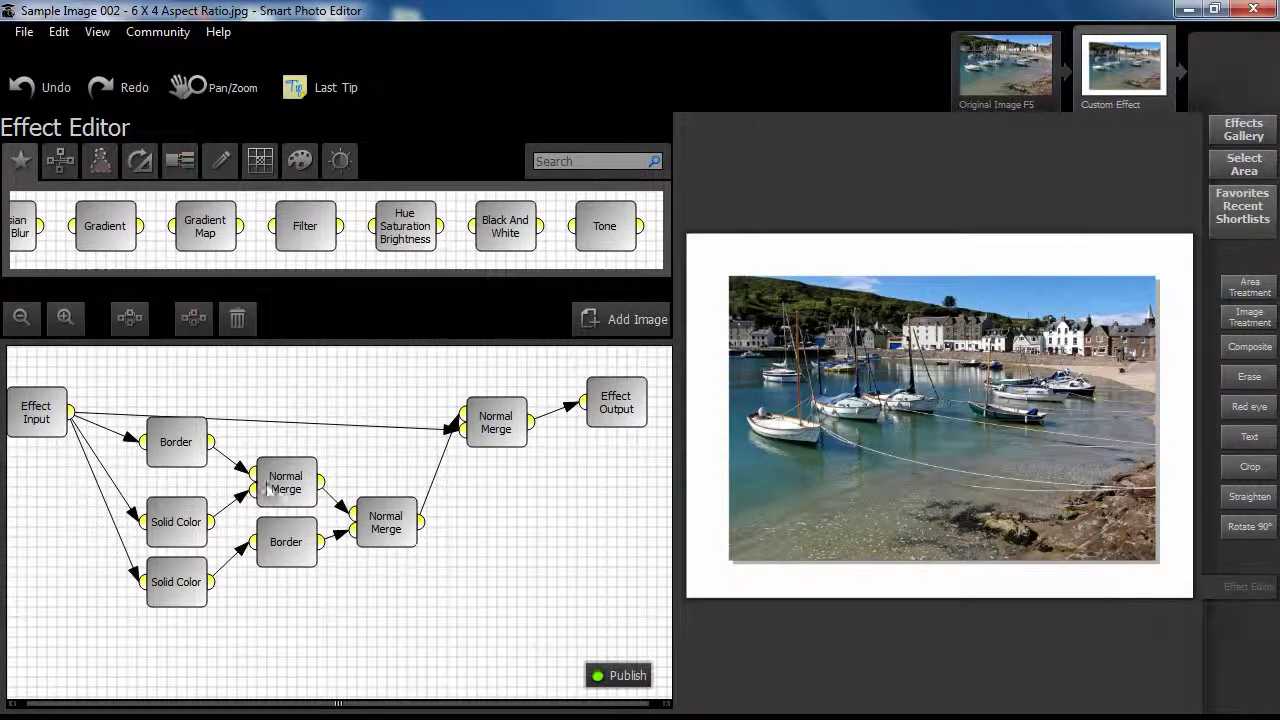
pyautogui.click(285, 485)
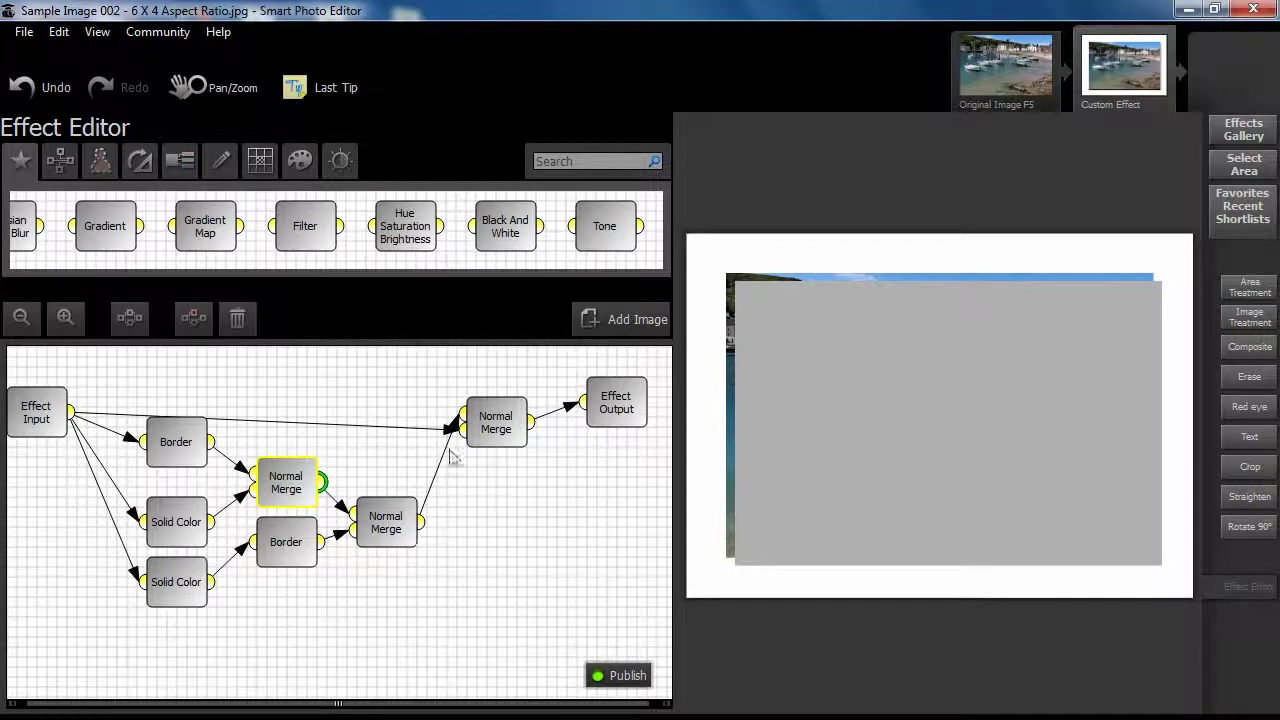
pyautogui.click(487, 413)
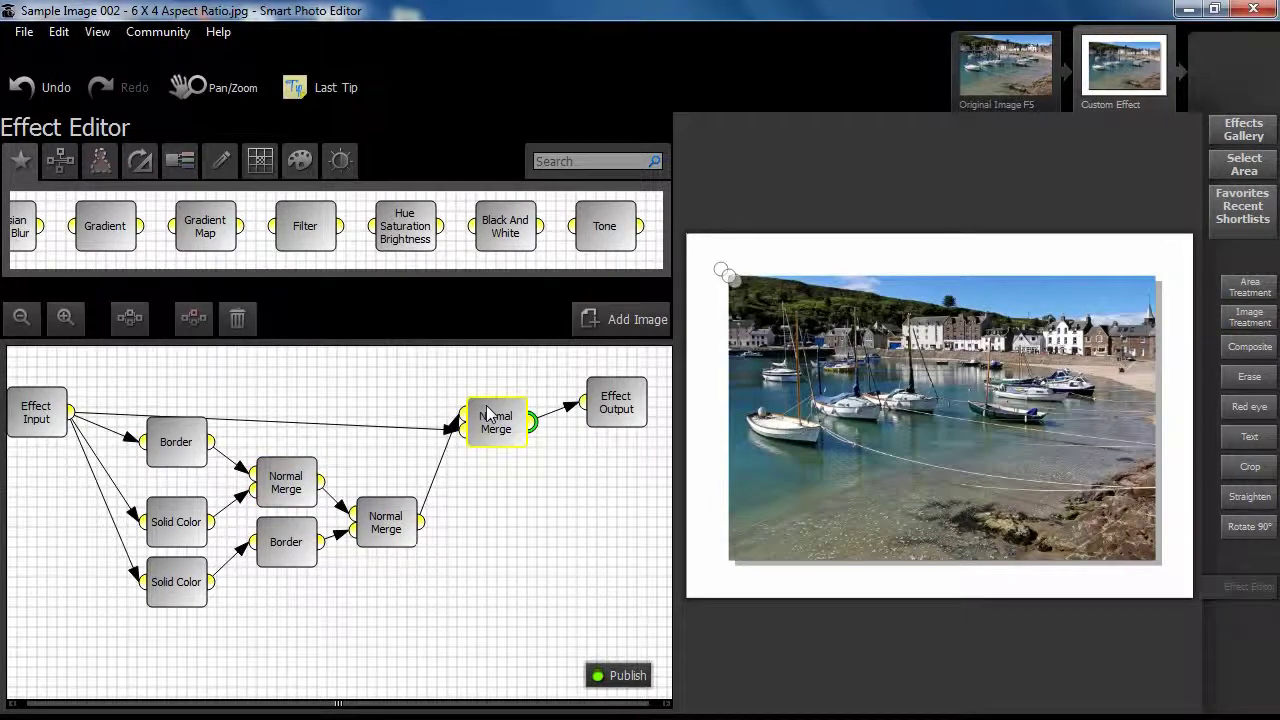
# Publish the finished border-and-shadow effect to reach the tagging step.
pyautogui.click(628, 675)
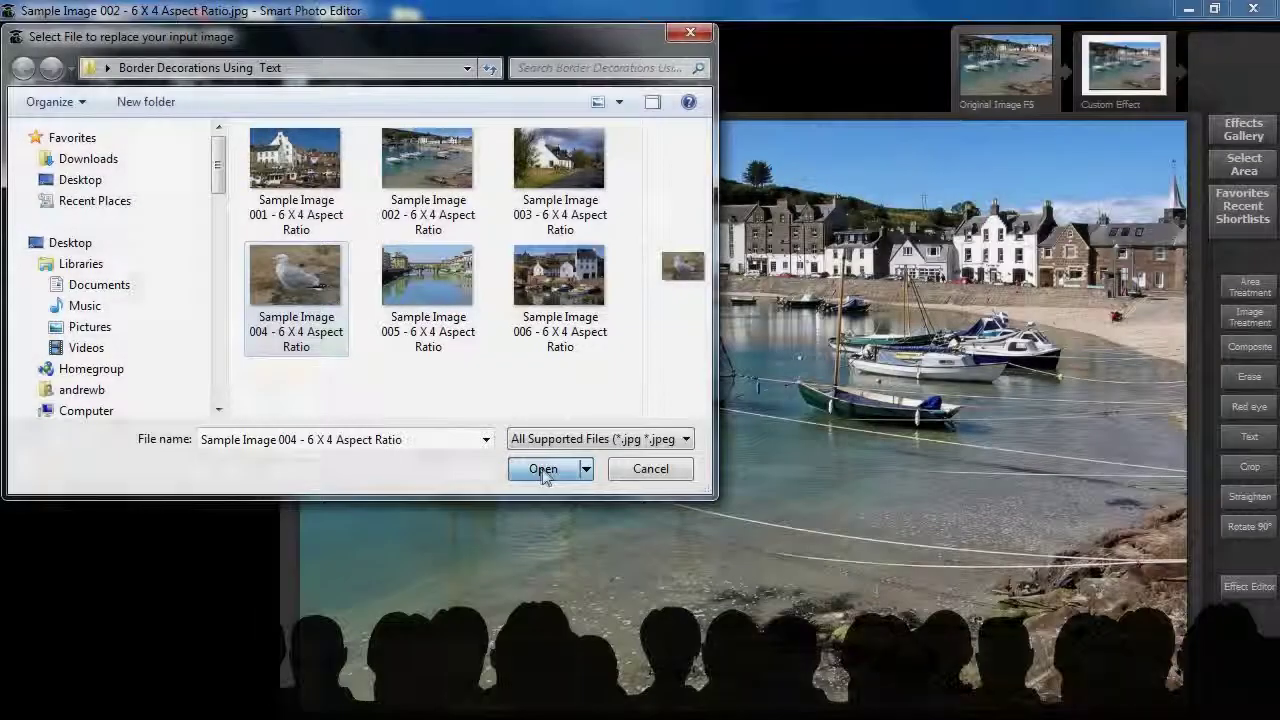
# Load the seagull photo, Sample Image 004 - 6 X 4 Aspect Ratio, as input and view the effect graph on it.
pyautogui.click(543, 470)
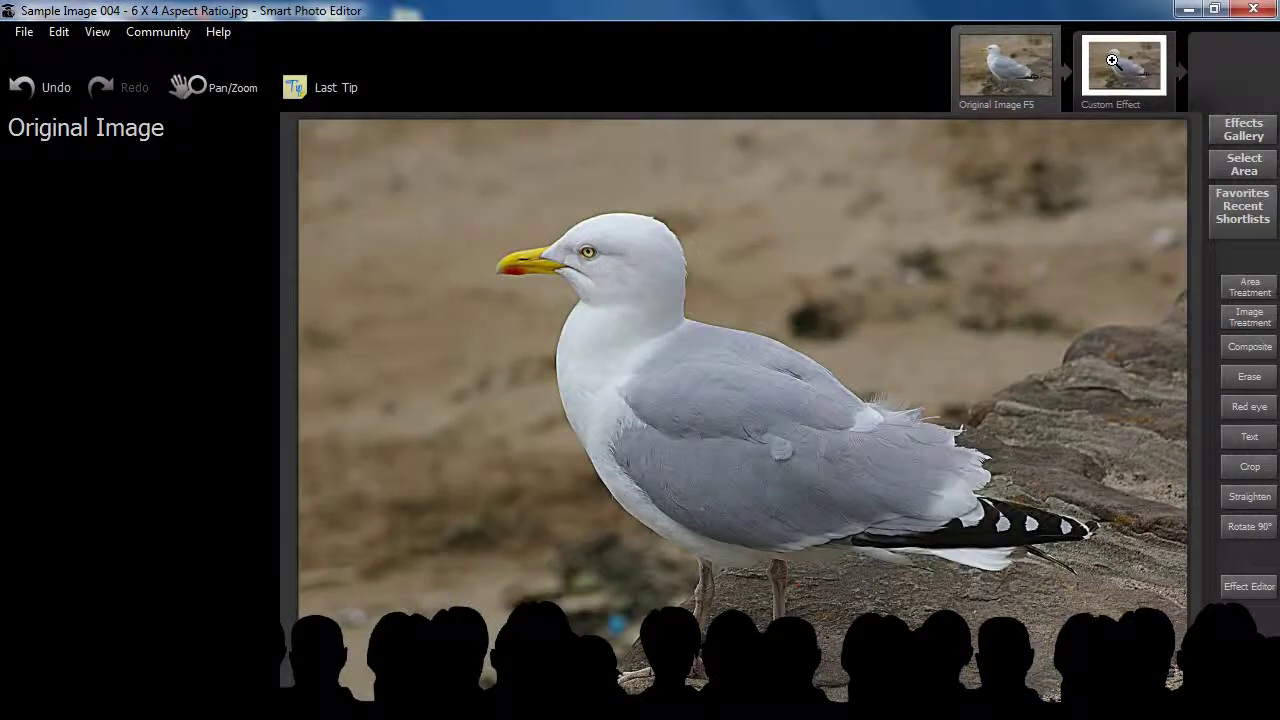
pyautogui.click(1249, 586)
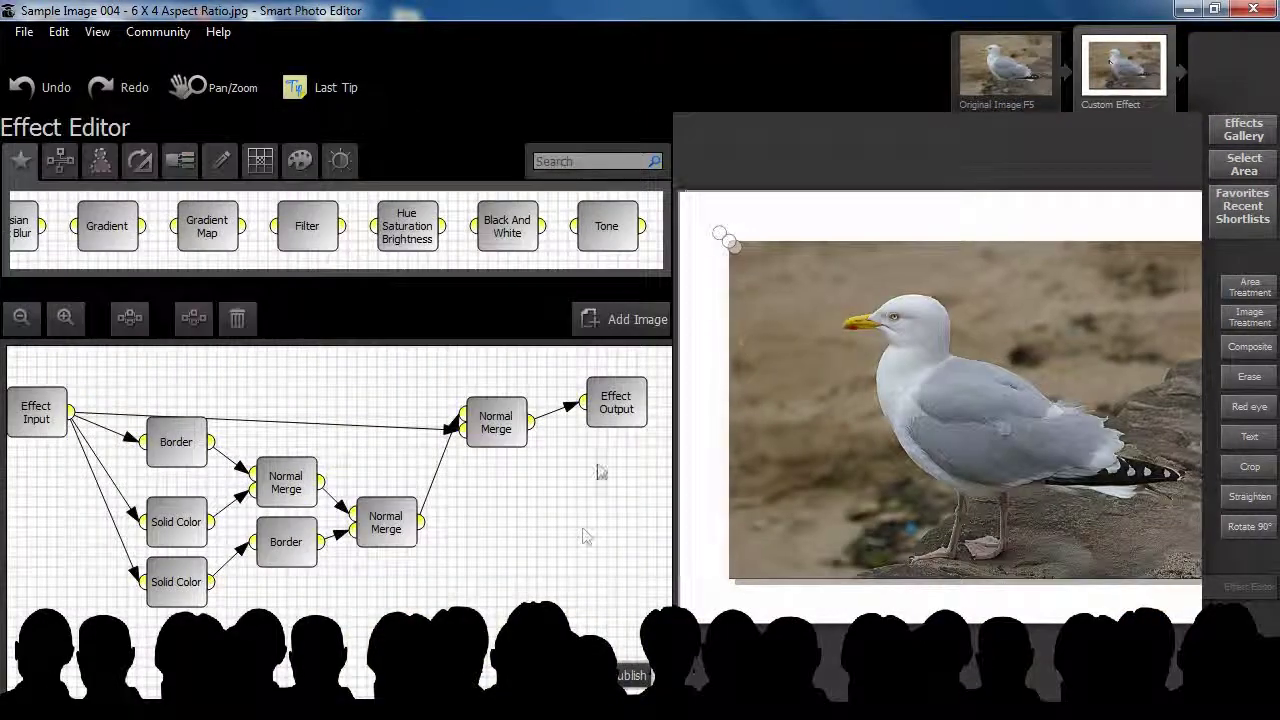